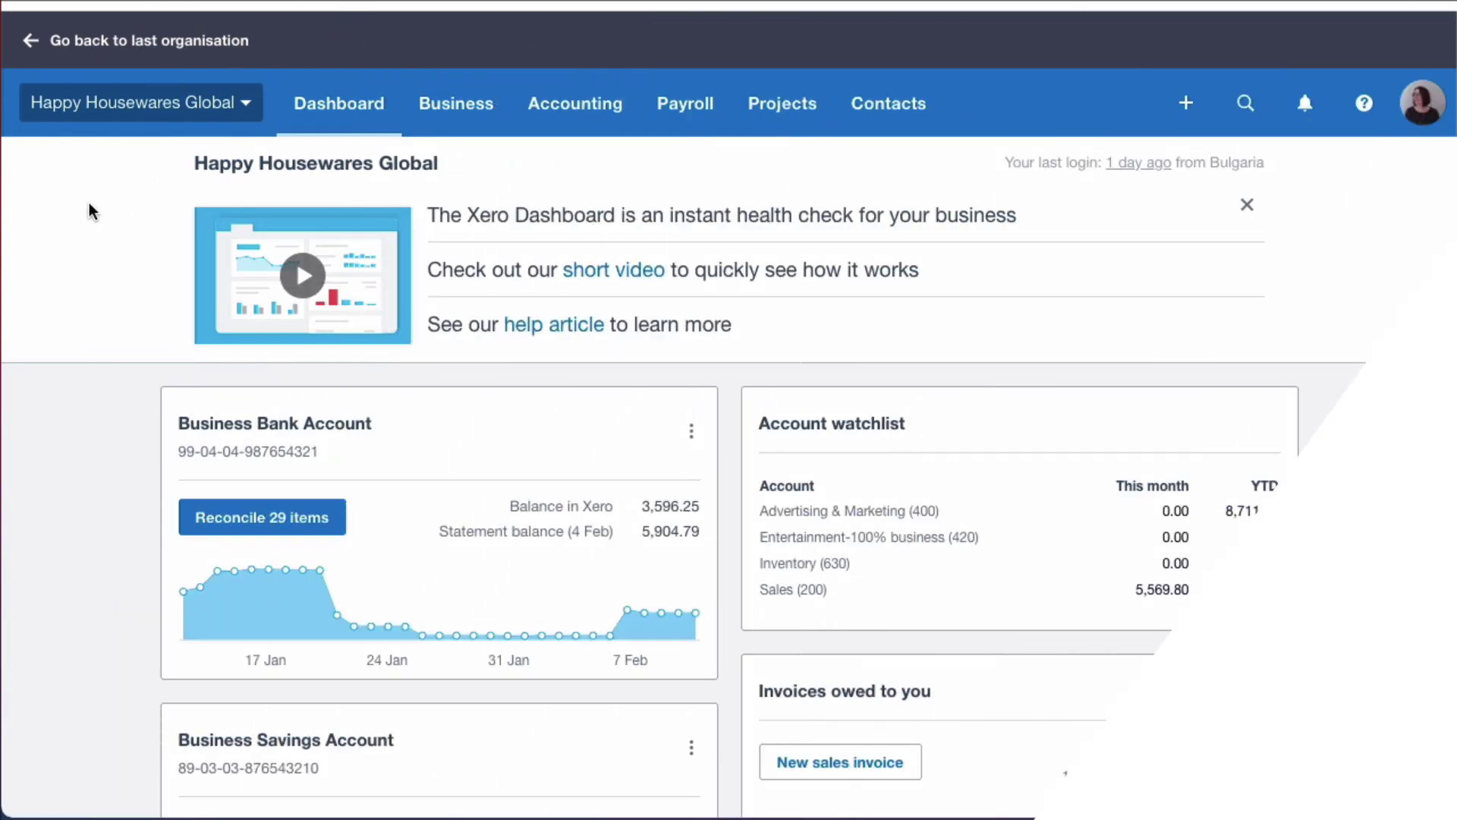
Go to the organisation's Files inbox and preview Google Inv Dec 20.png.
left_click(240, 110)
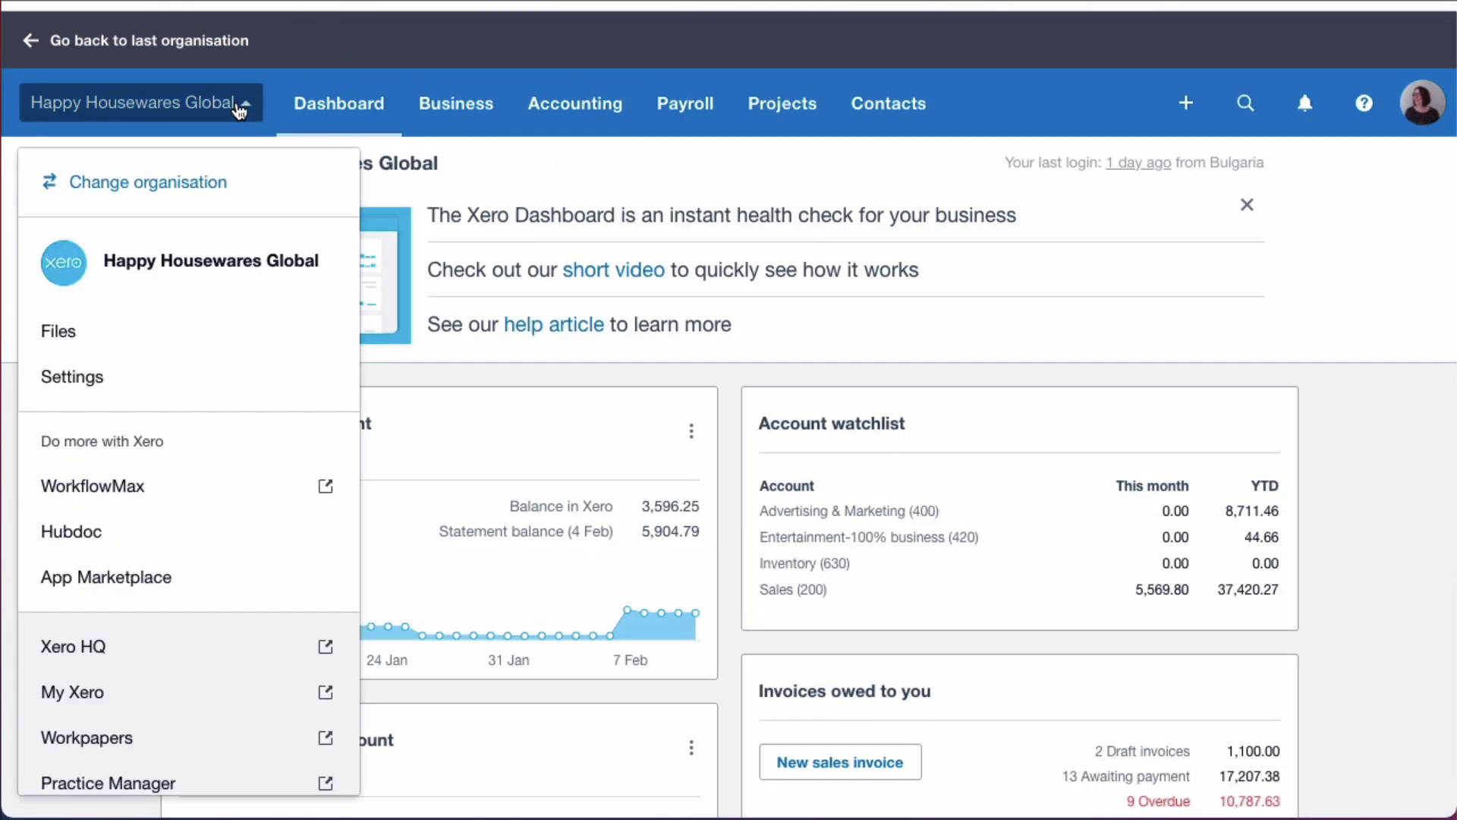
left_click(82, 347)
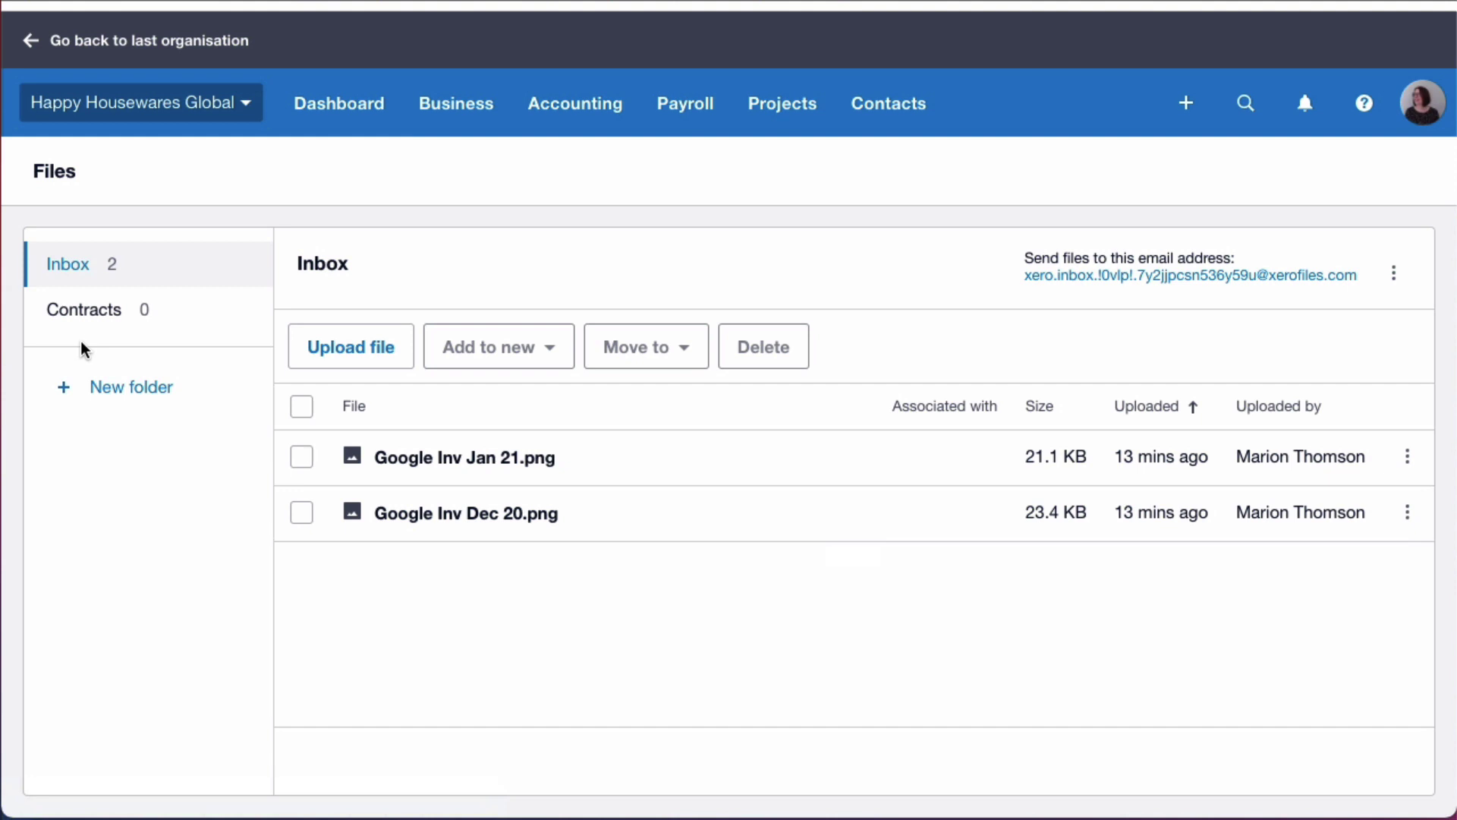
left_click(467, 519)
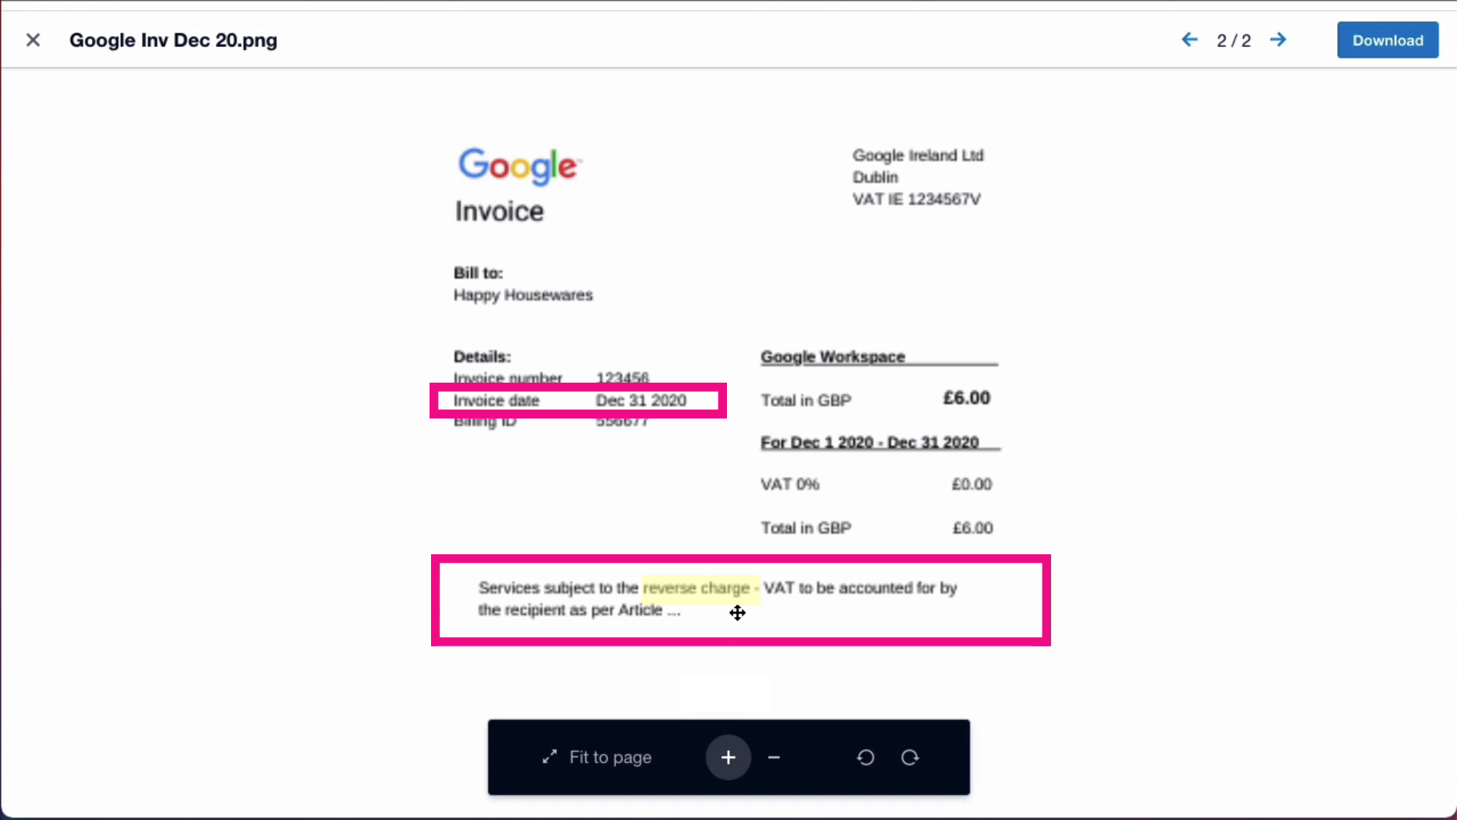
left_click(32, 40)
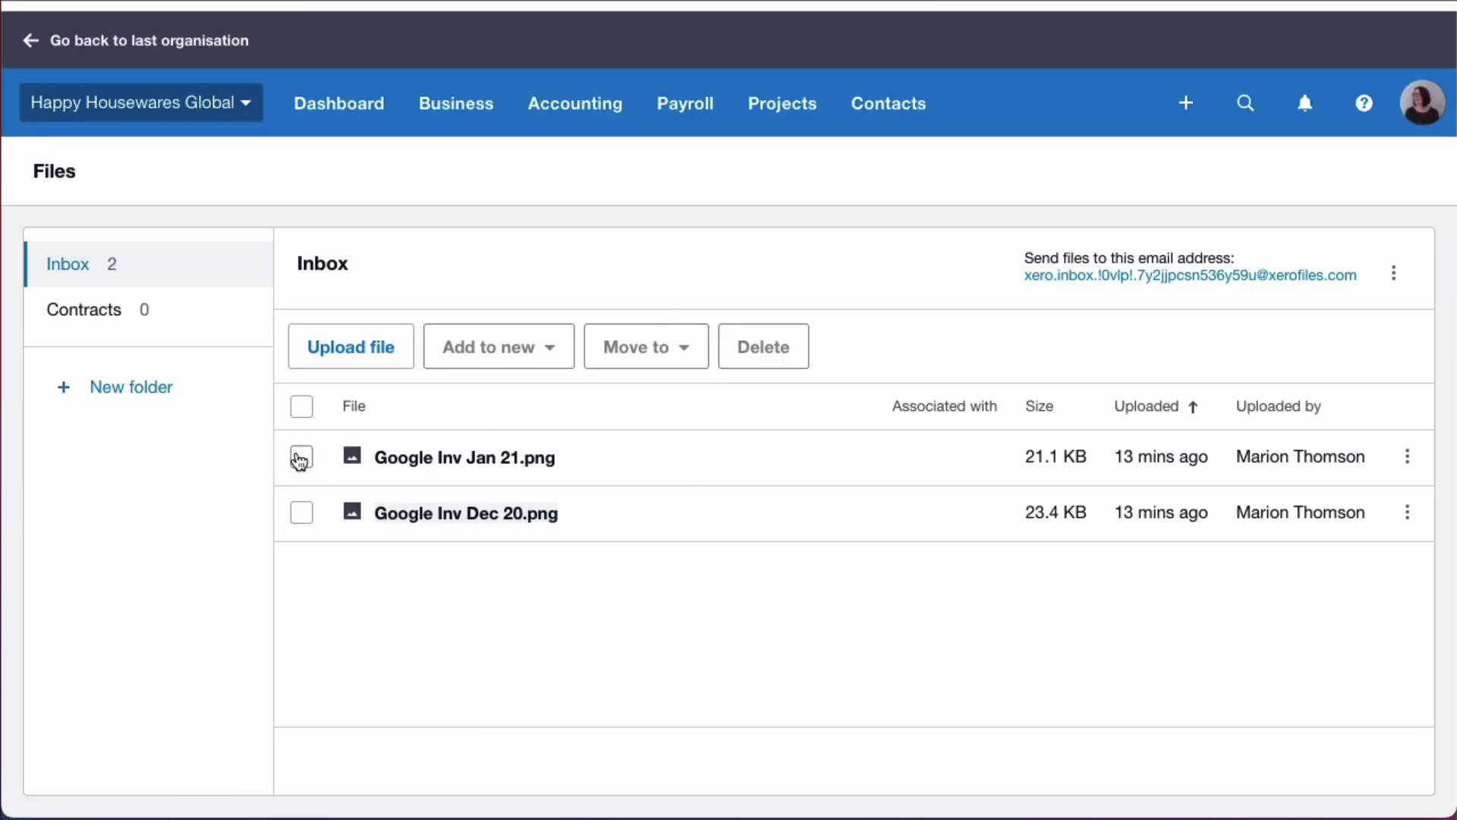
Preview Google Inv Jan 21.png, then select that file.
left_click(476, 464)
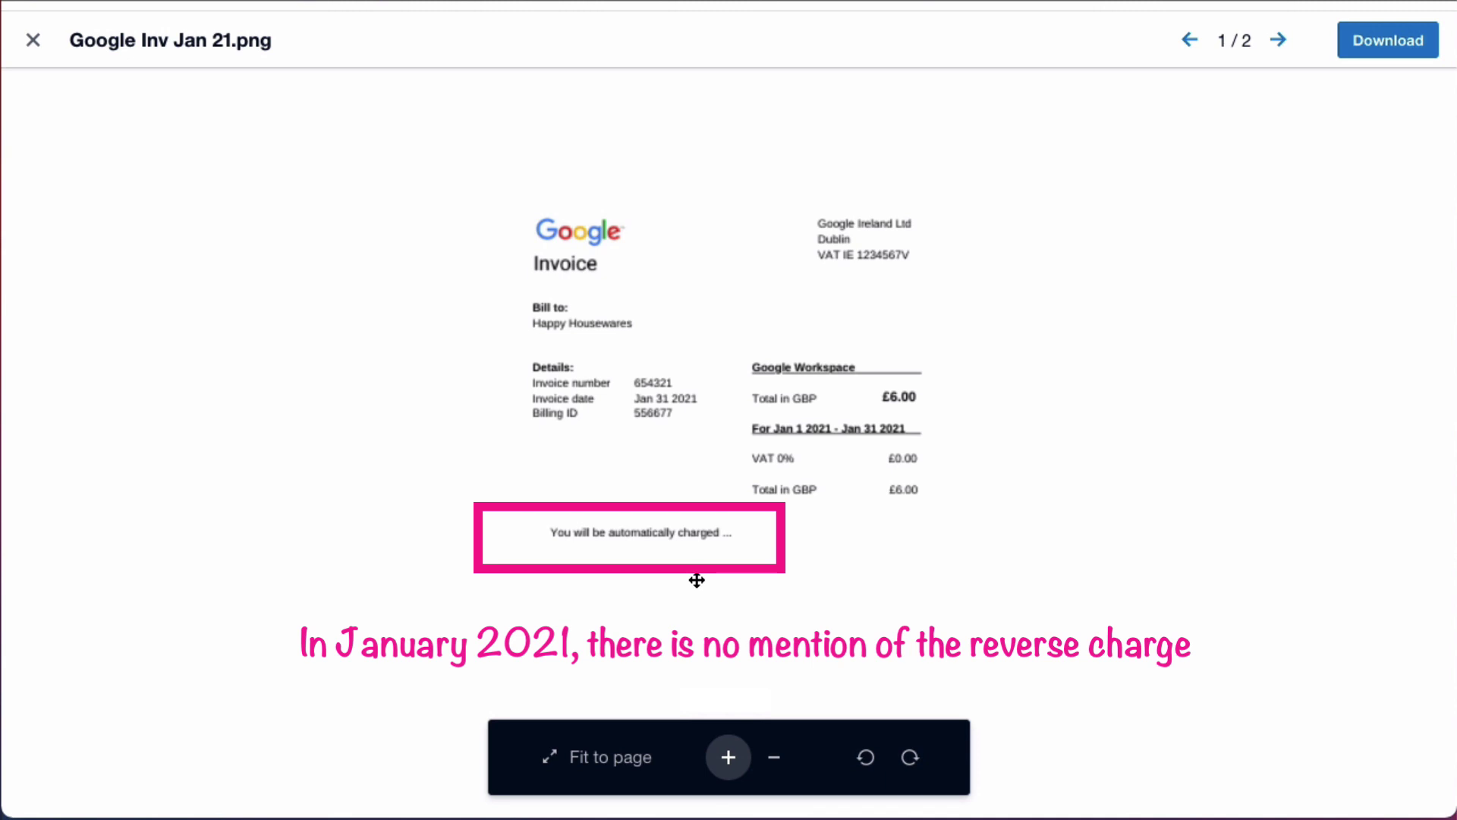
left_click(33, 42)
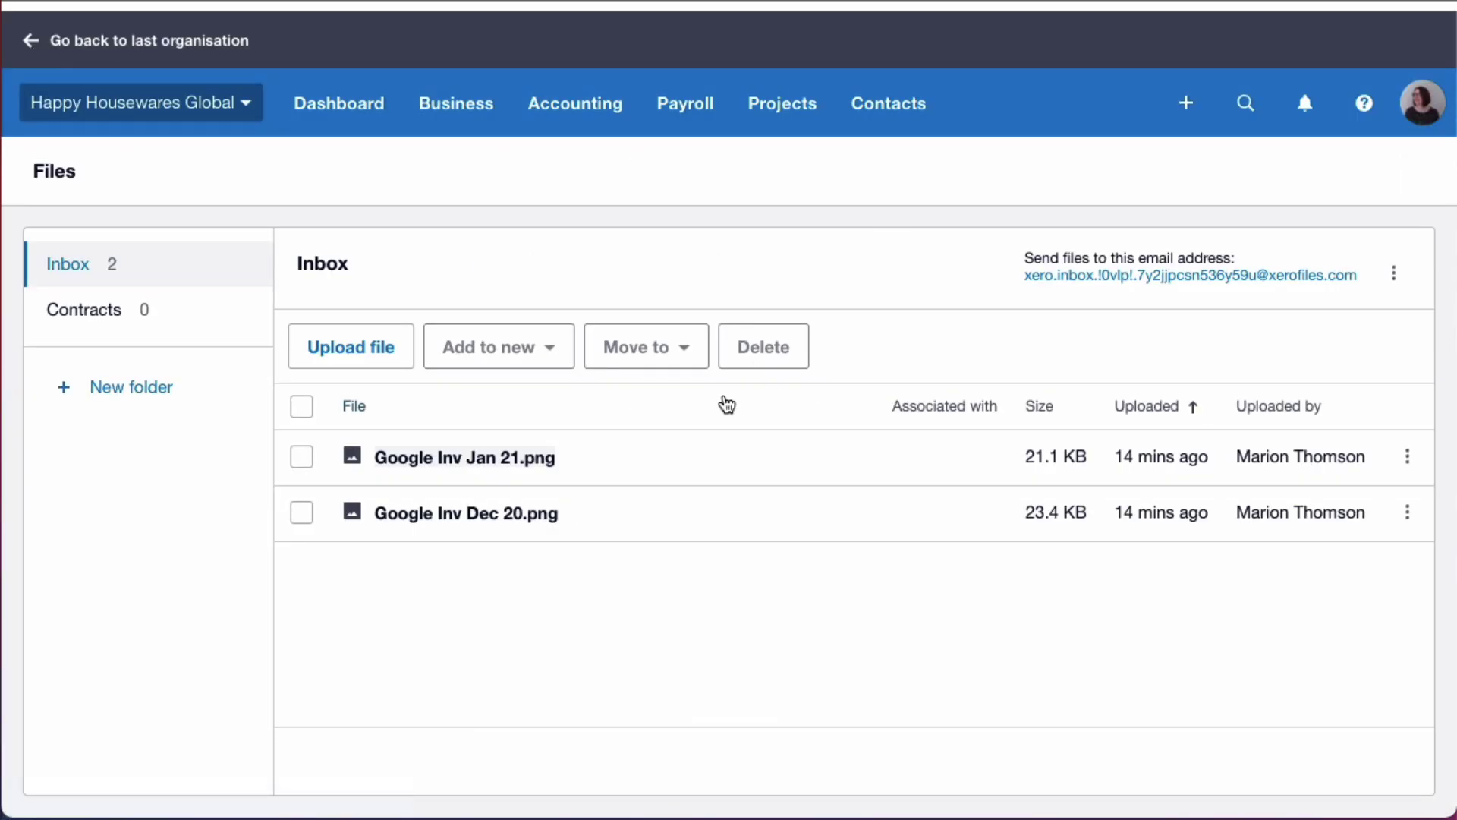
left_click(303, 460)
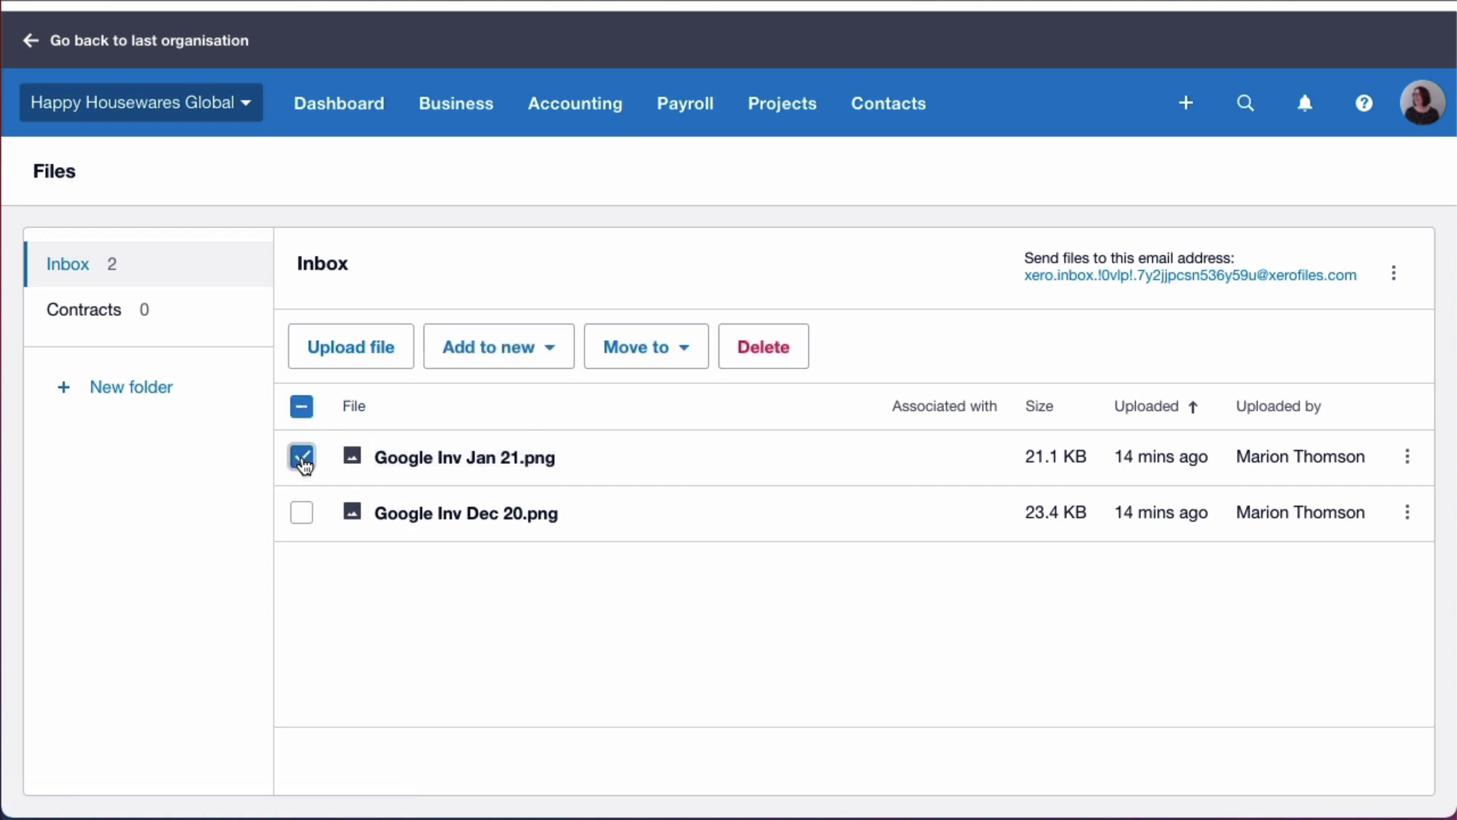
Create a new bill from the January Google invoice, dated 31/1.
left_click(557, 353)
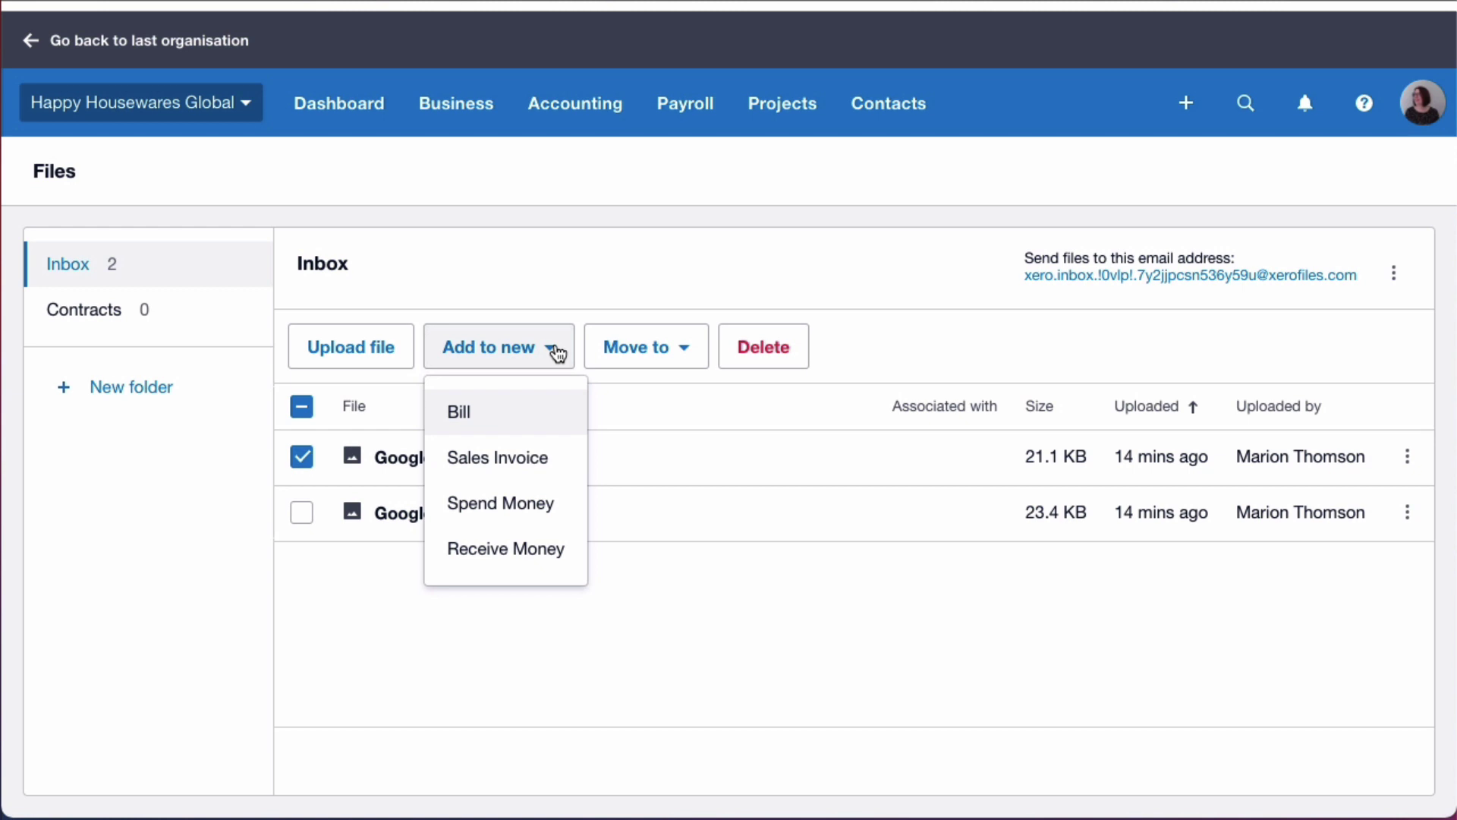
left_click(478, 416)
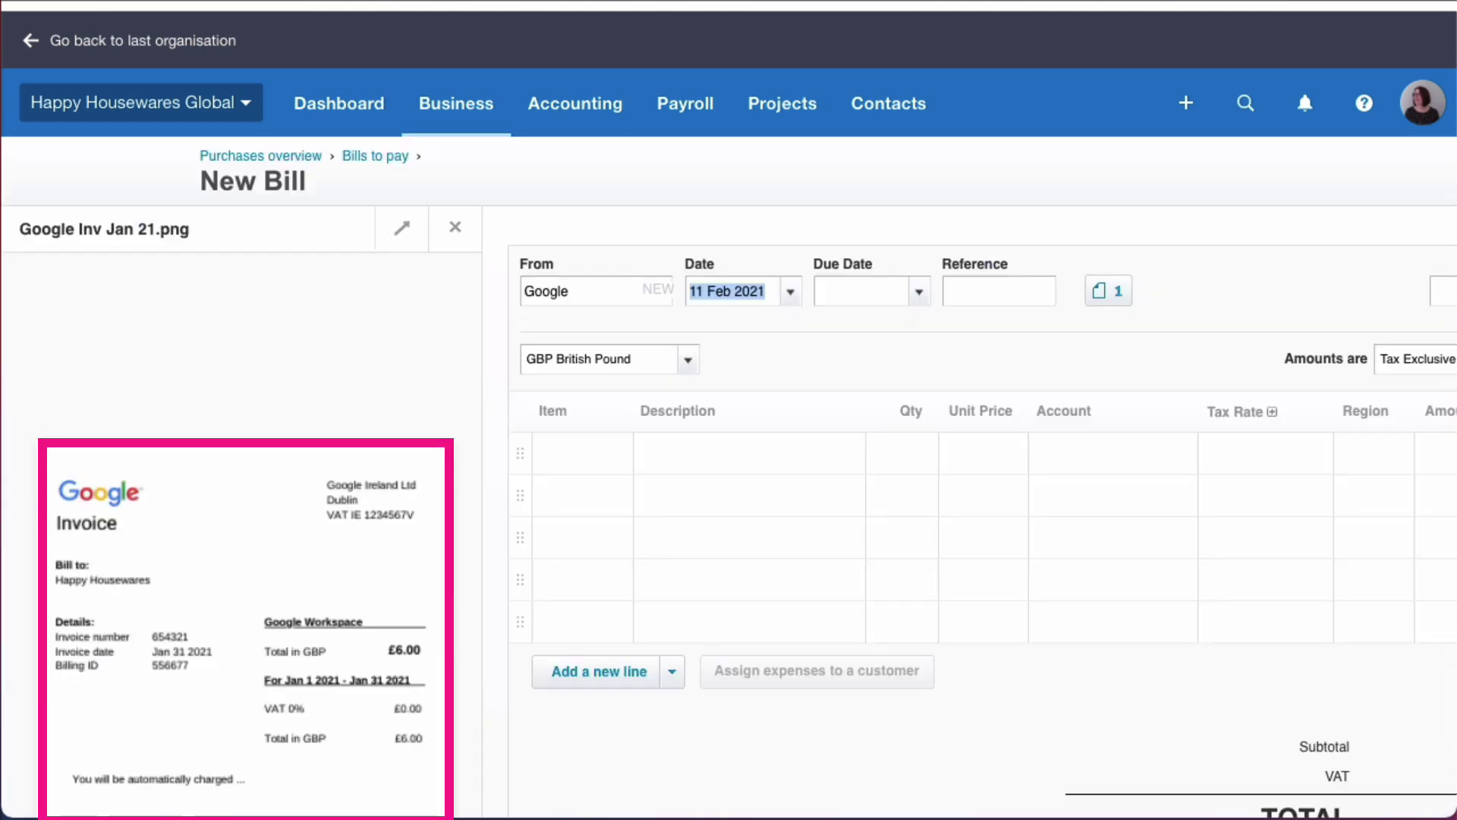
type("31/1")
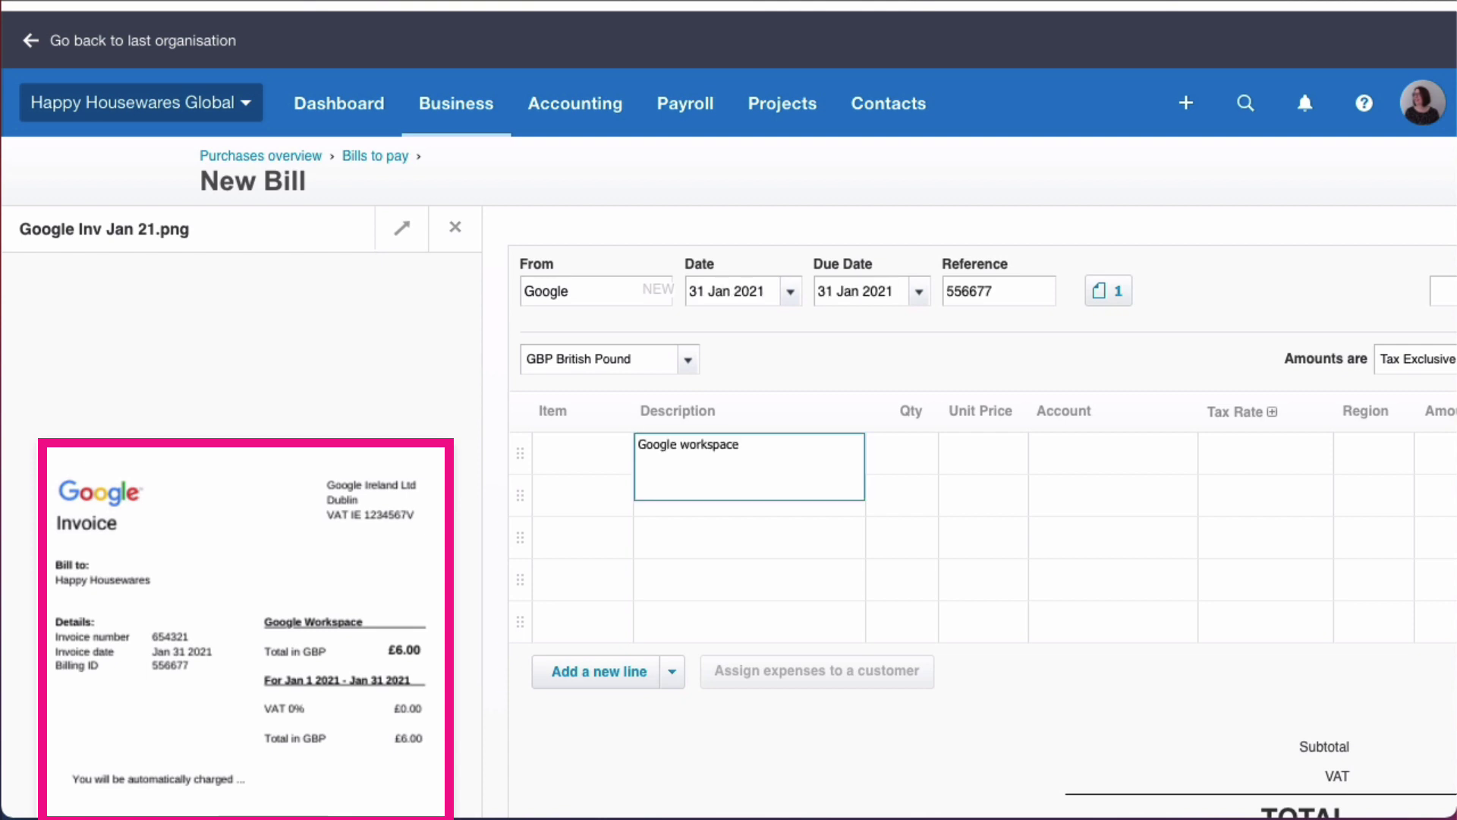
Give the bill line quantity 1, unit price 6 and account 485 - Subscriptions.
left_click(902, 451)
type("1")
key("Tab")
type("6")
key("Tab")
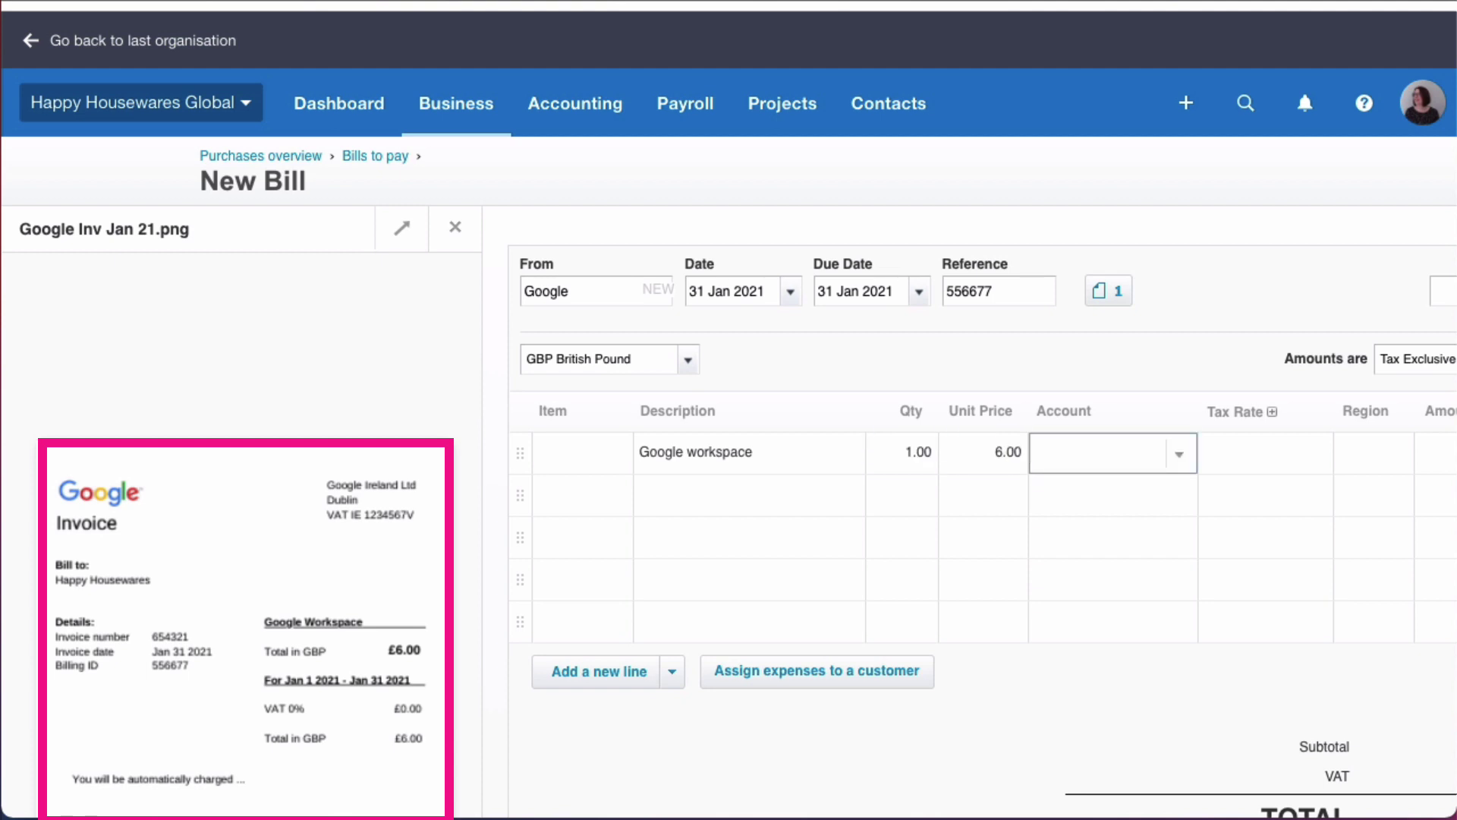
type("su")
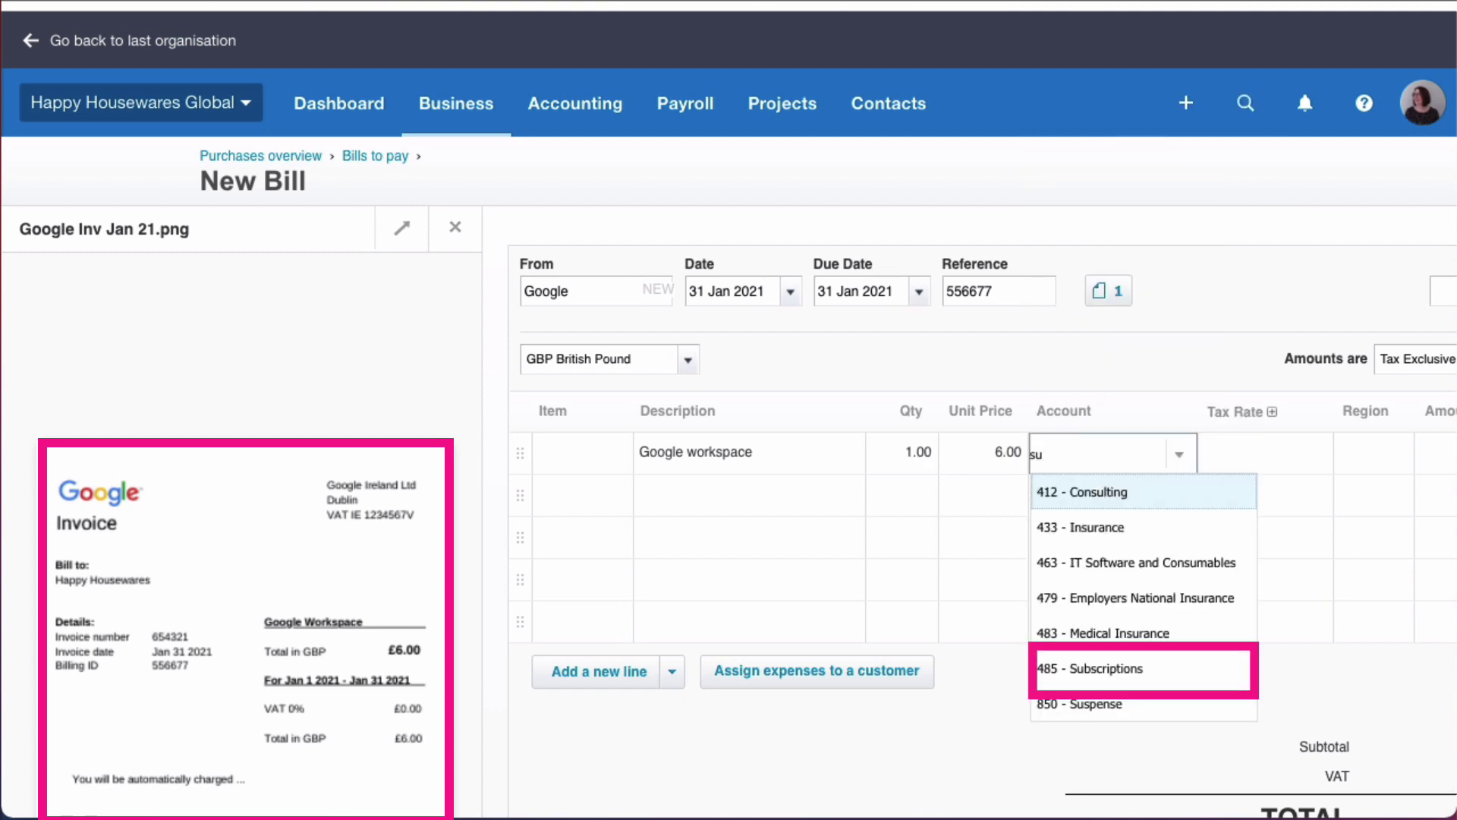
left_click(1104, 668)
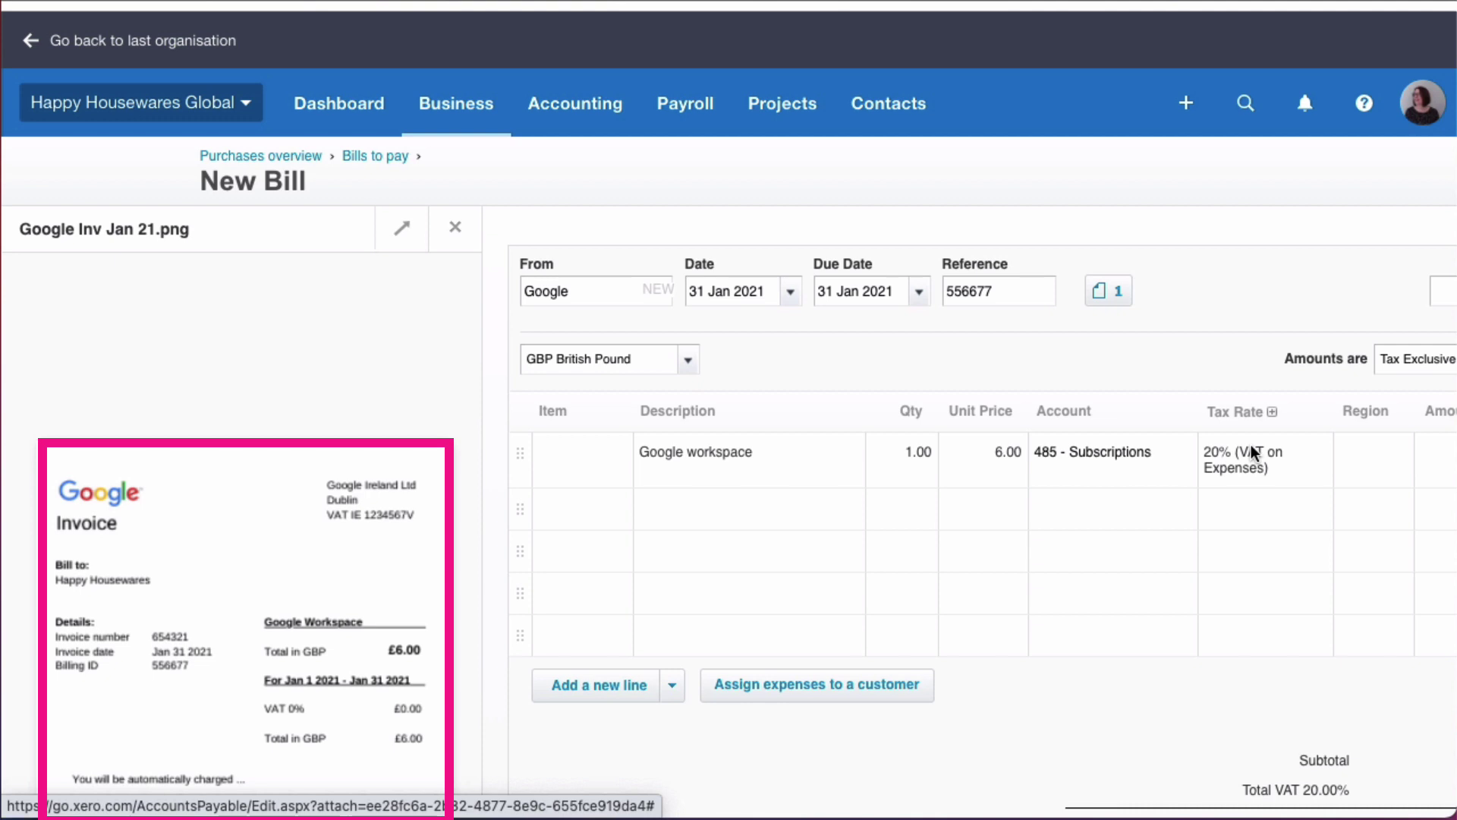
Set the line's tax rate to Reverse Charge Expenses (20%).
left_click(1316, 459)
left_click(1316, 460)
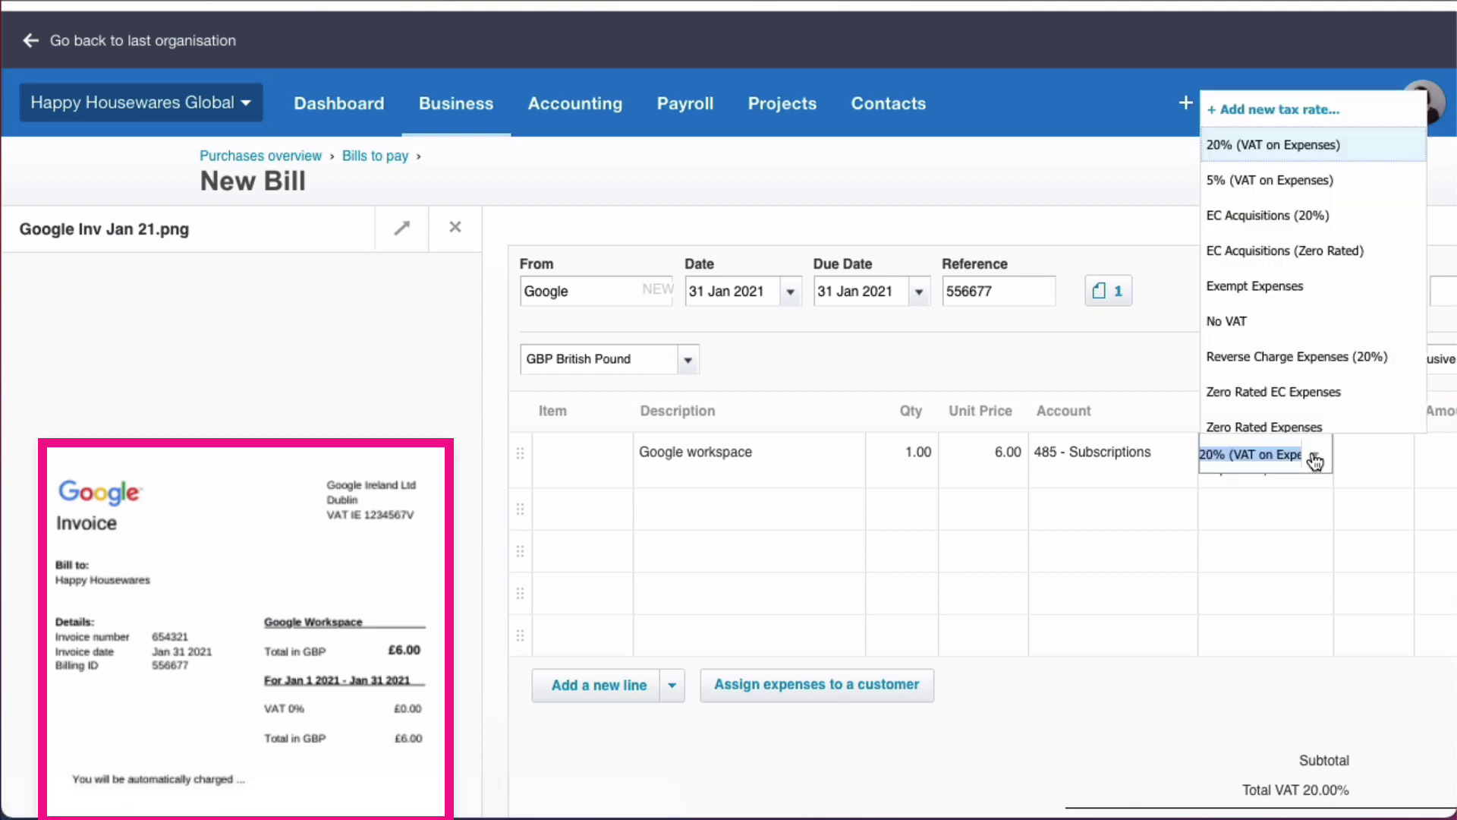
left_click(1310, 356)
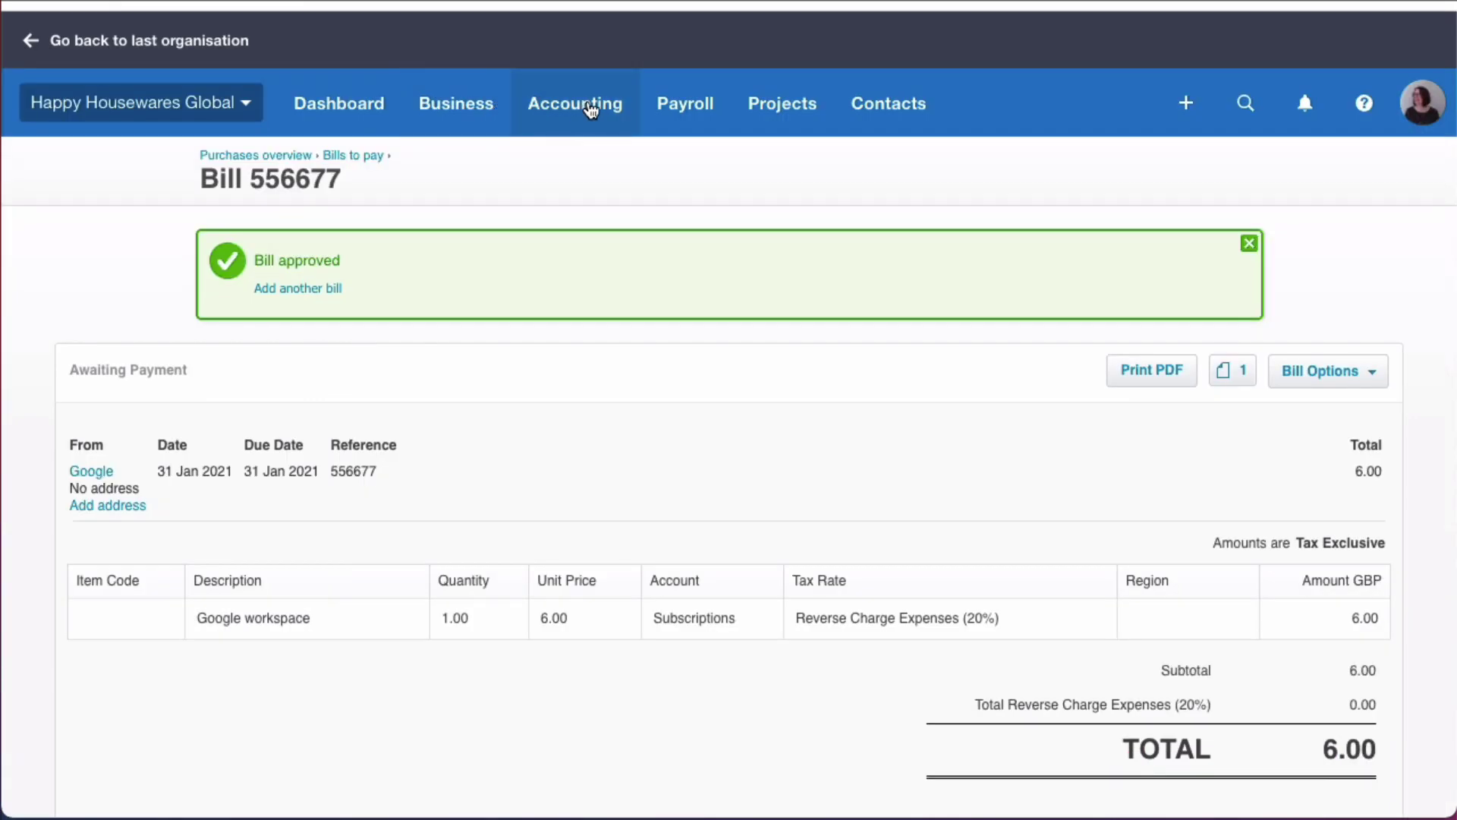
Approve the Google bill and go to the VAT return page.
left_click(591, 110)
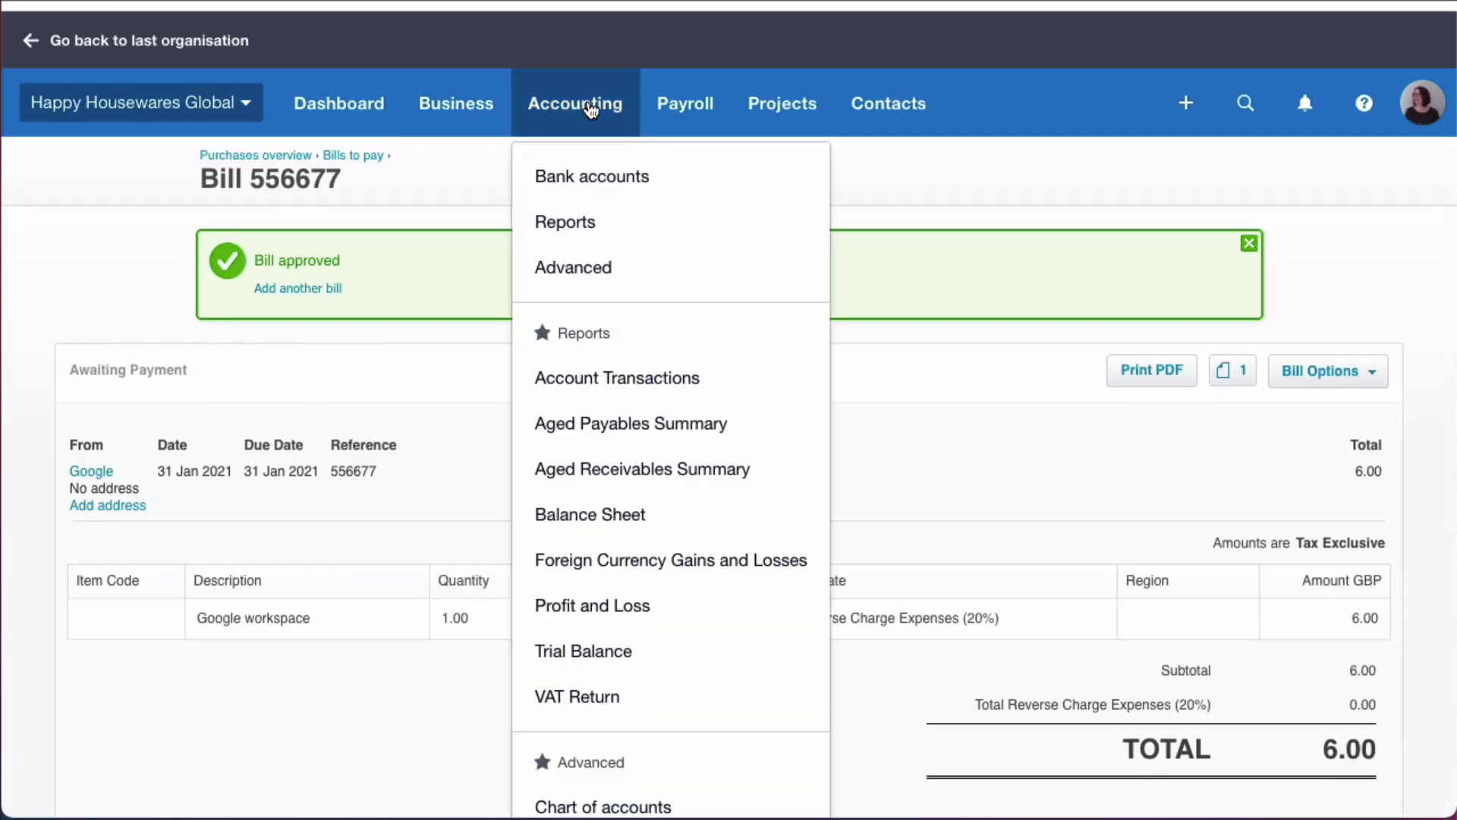
scroll(618, 340, "down", 2)
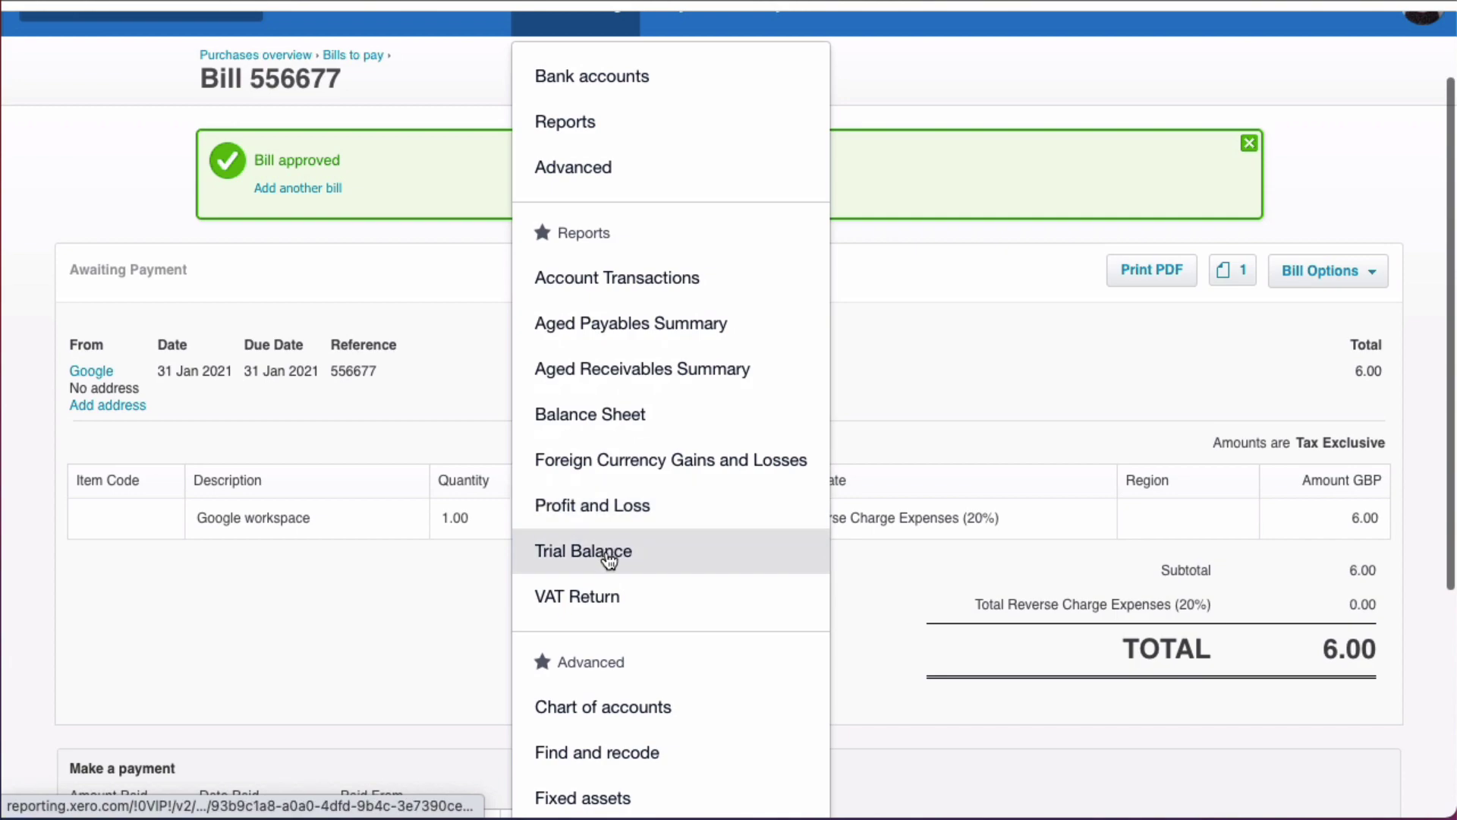
left_click(602, 597)
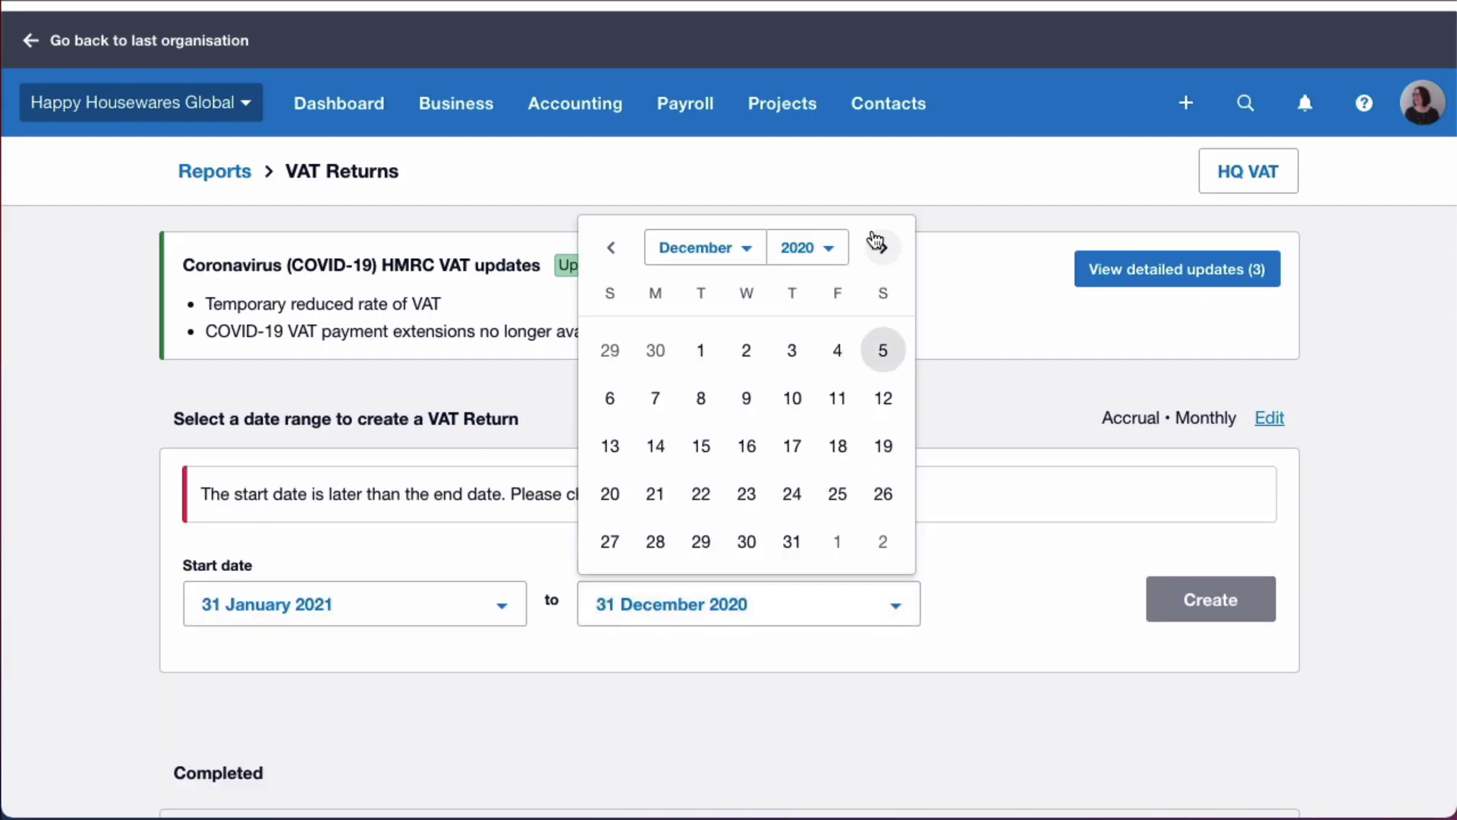
Create a VAT return with end date 31 January 2021.
left_click(880, 251)
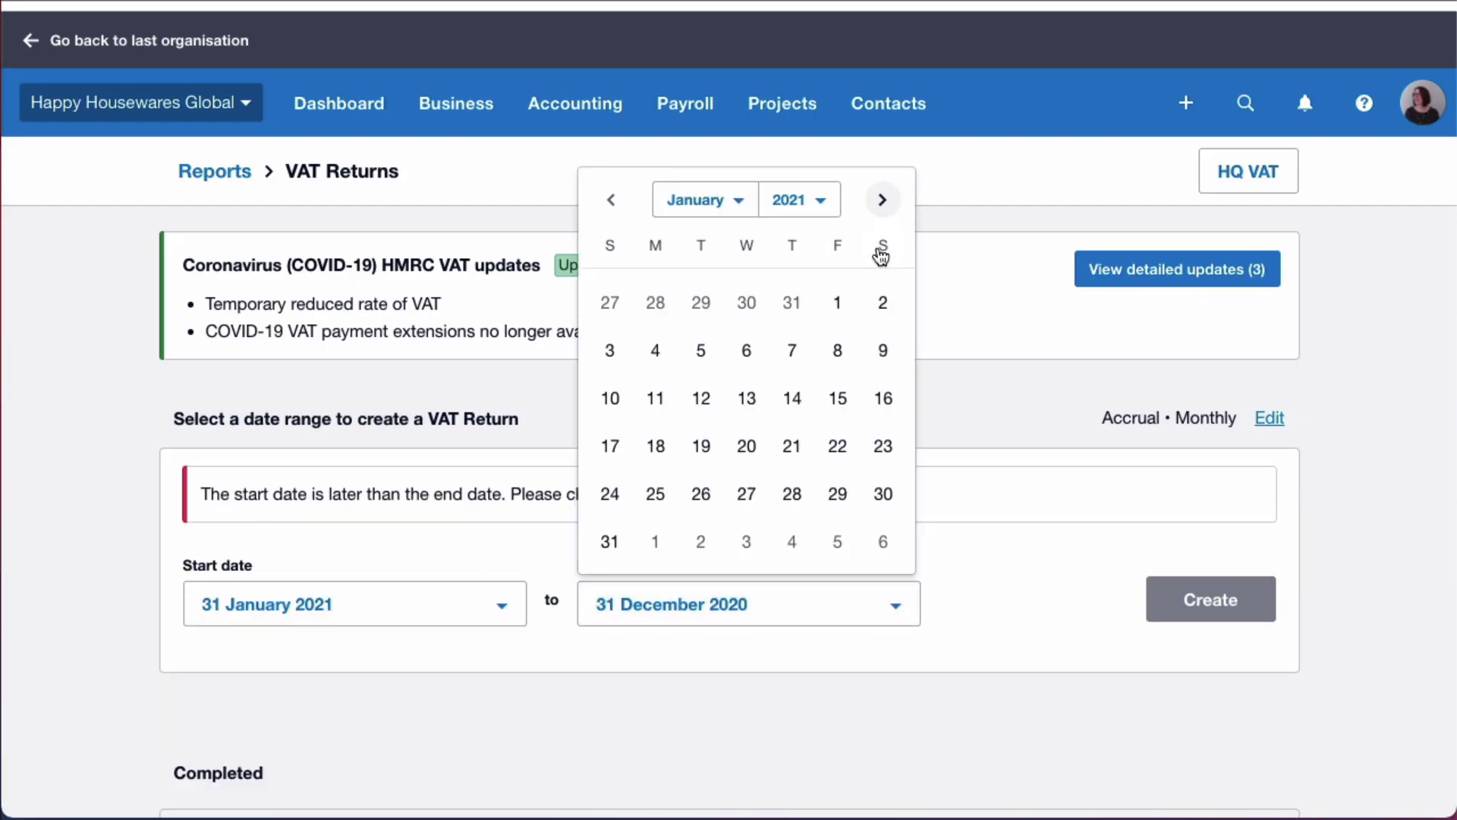
left_click(610, 542)
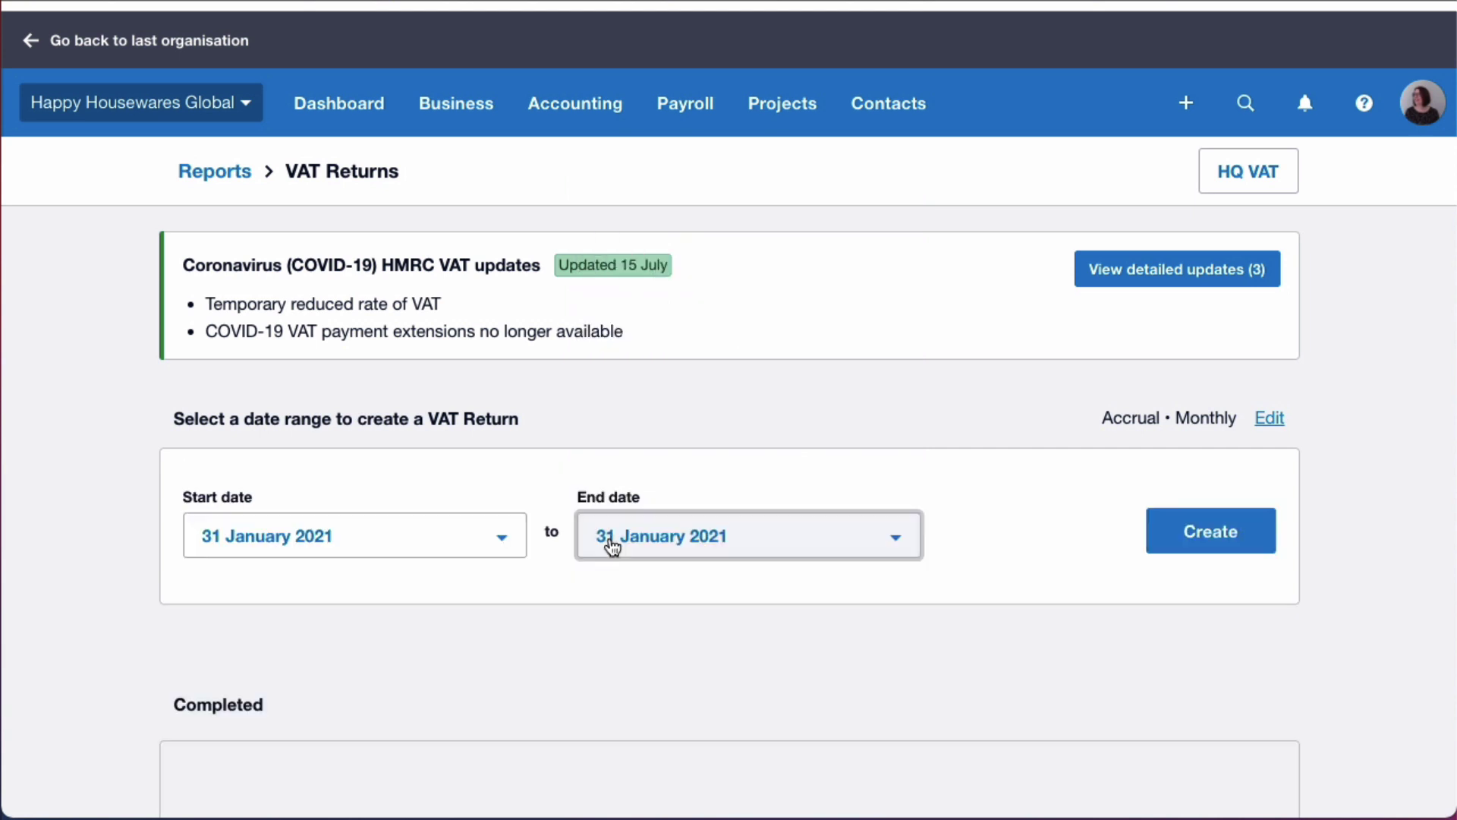
left_click(1219, 539)
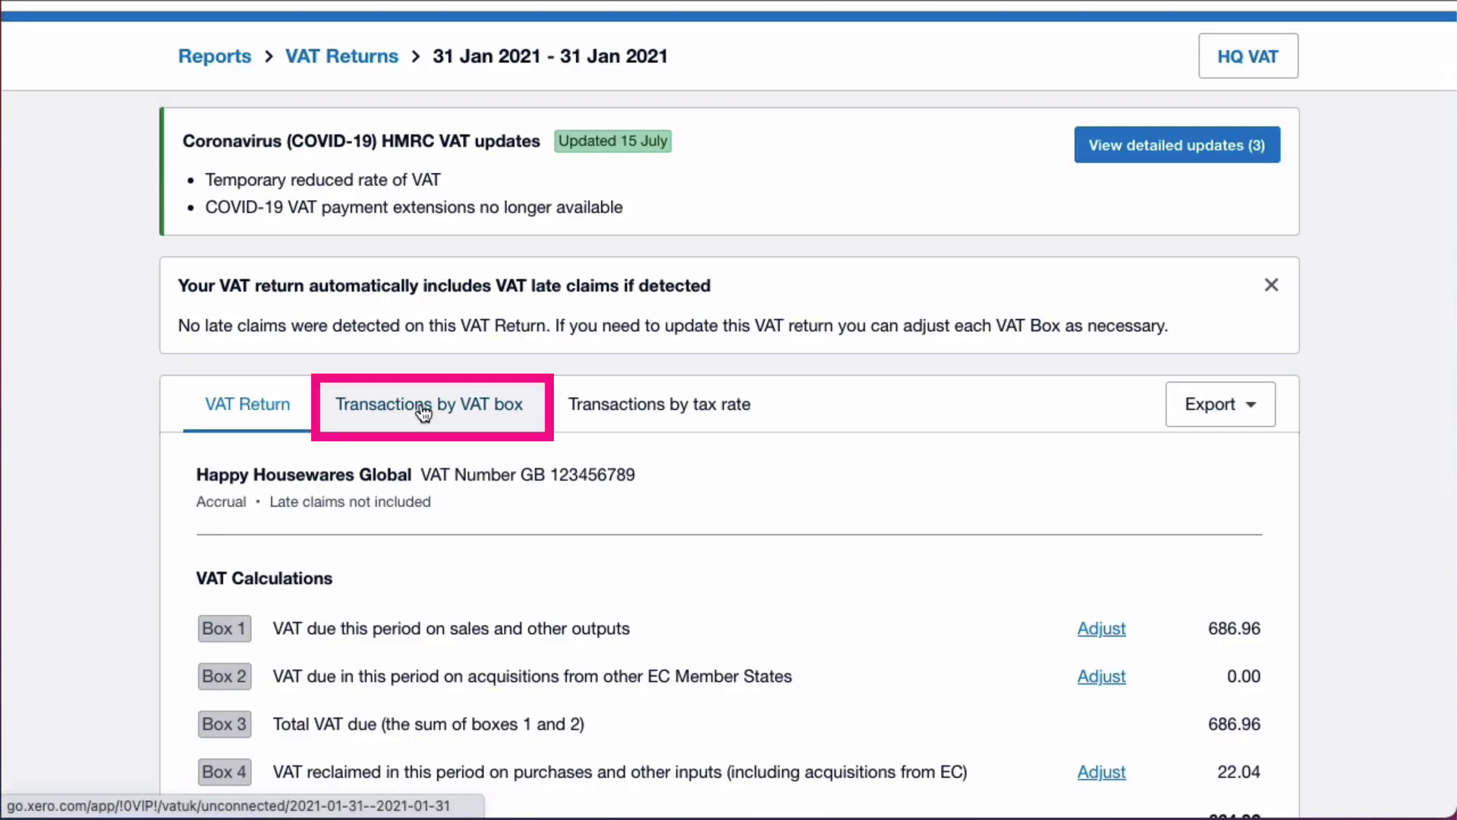
Group the return's transactions by VAT box and review the Box 4 reverse charge lines.
left_click(424, 410)
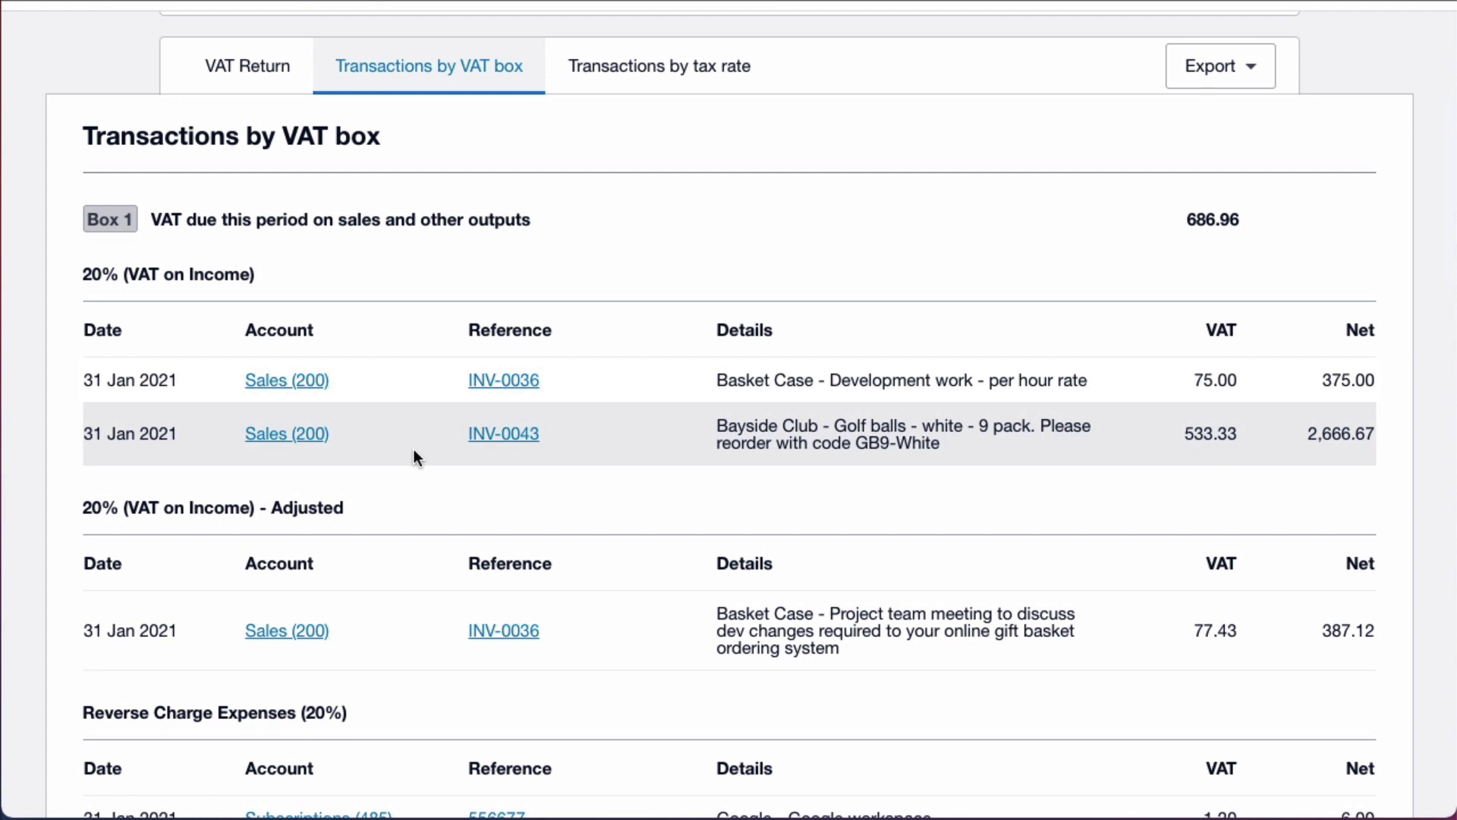
scroll(413, 453, "down", 3)
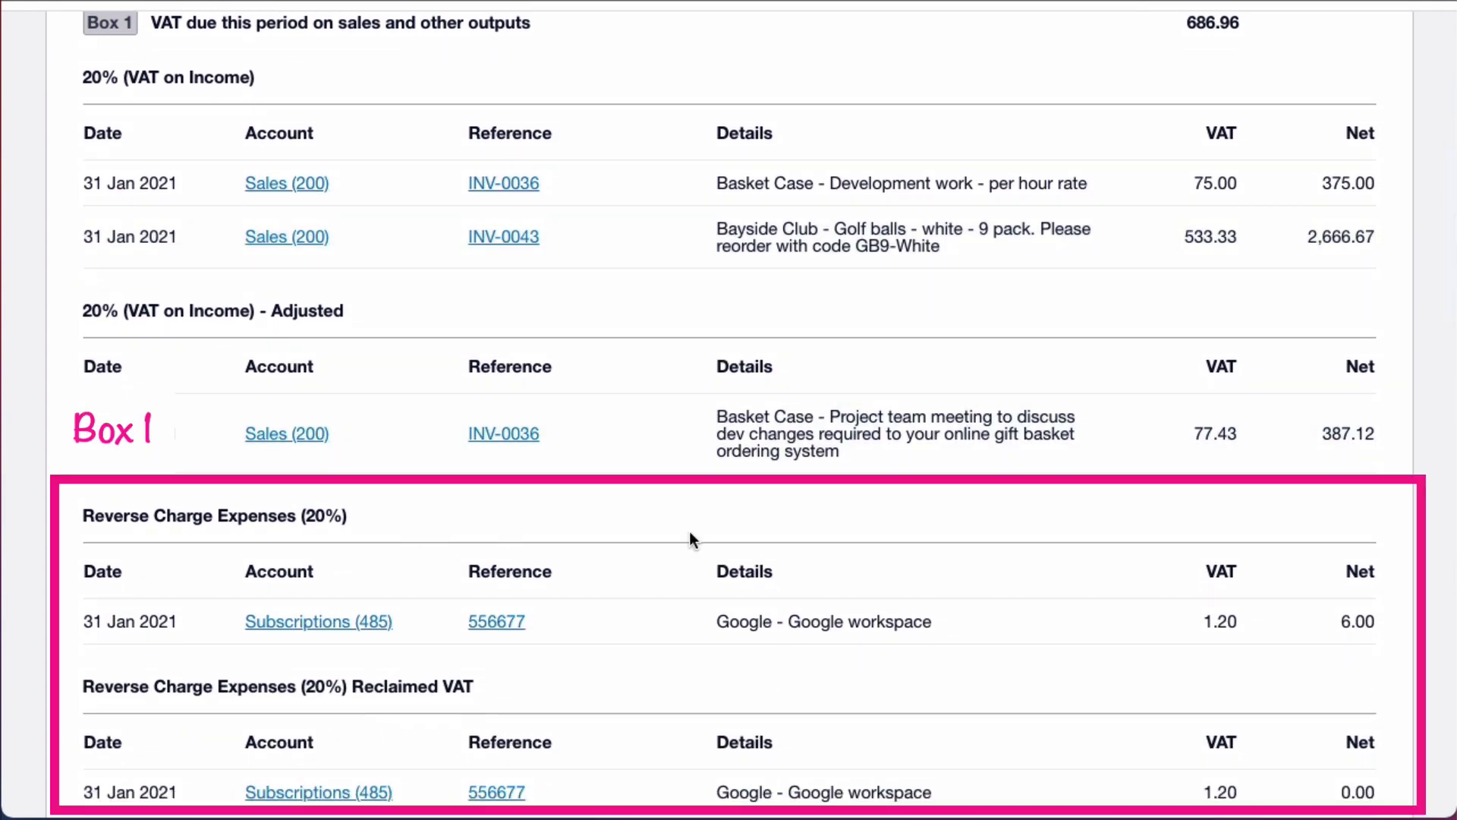
scroll(1354, 645, "down", 5)
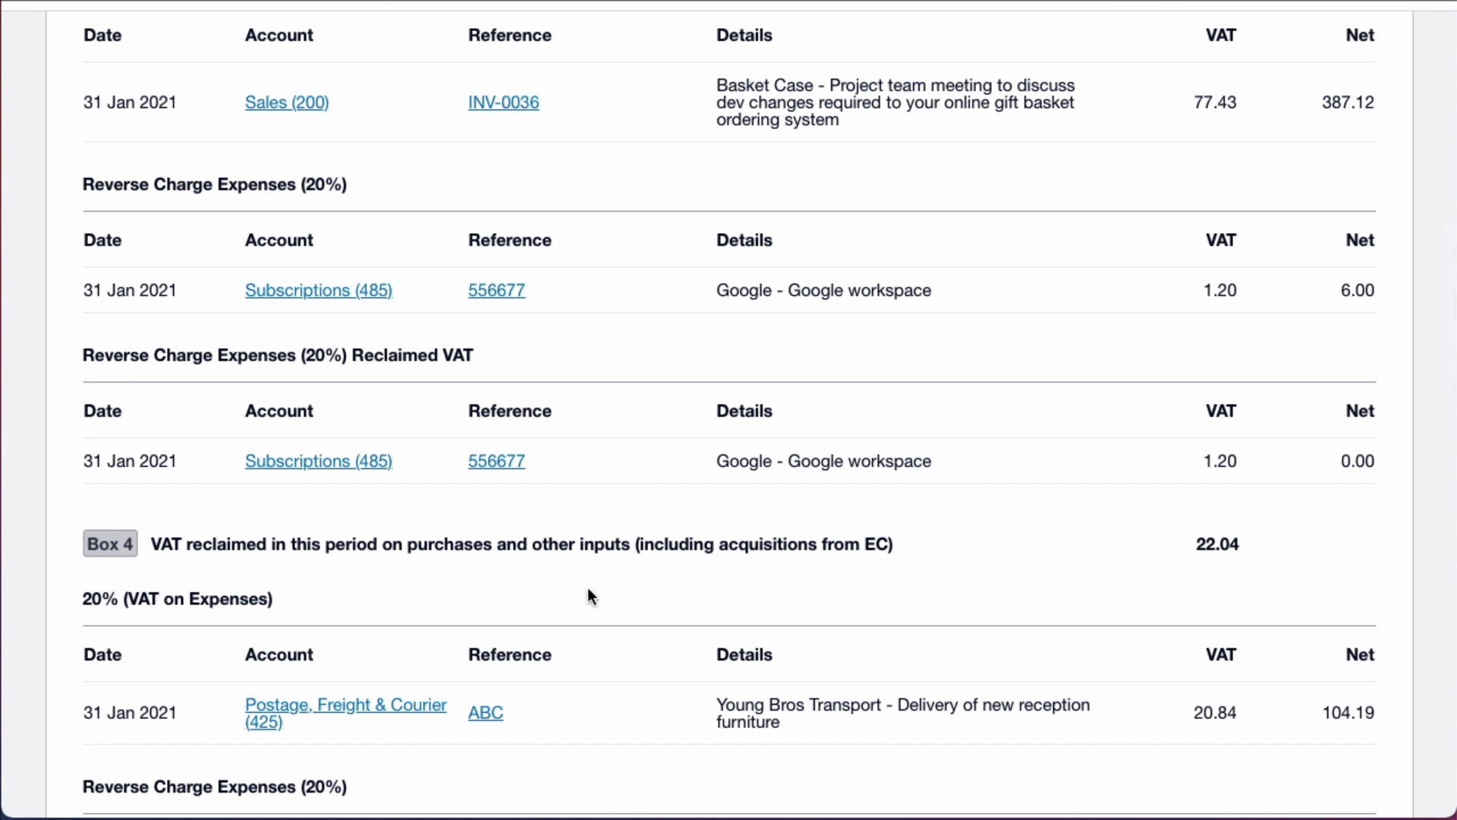
scroll(589, 589, "down", 3)
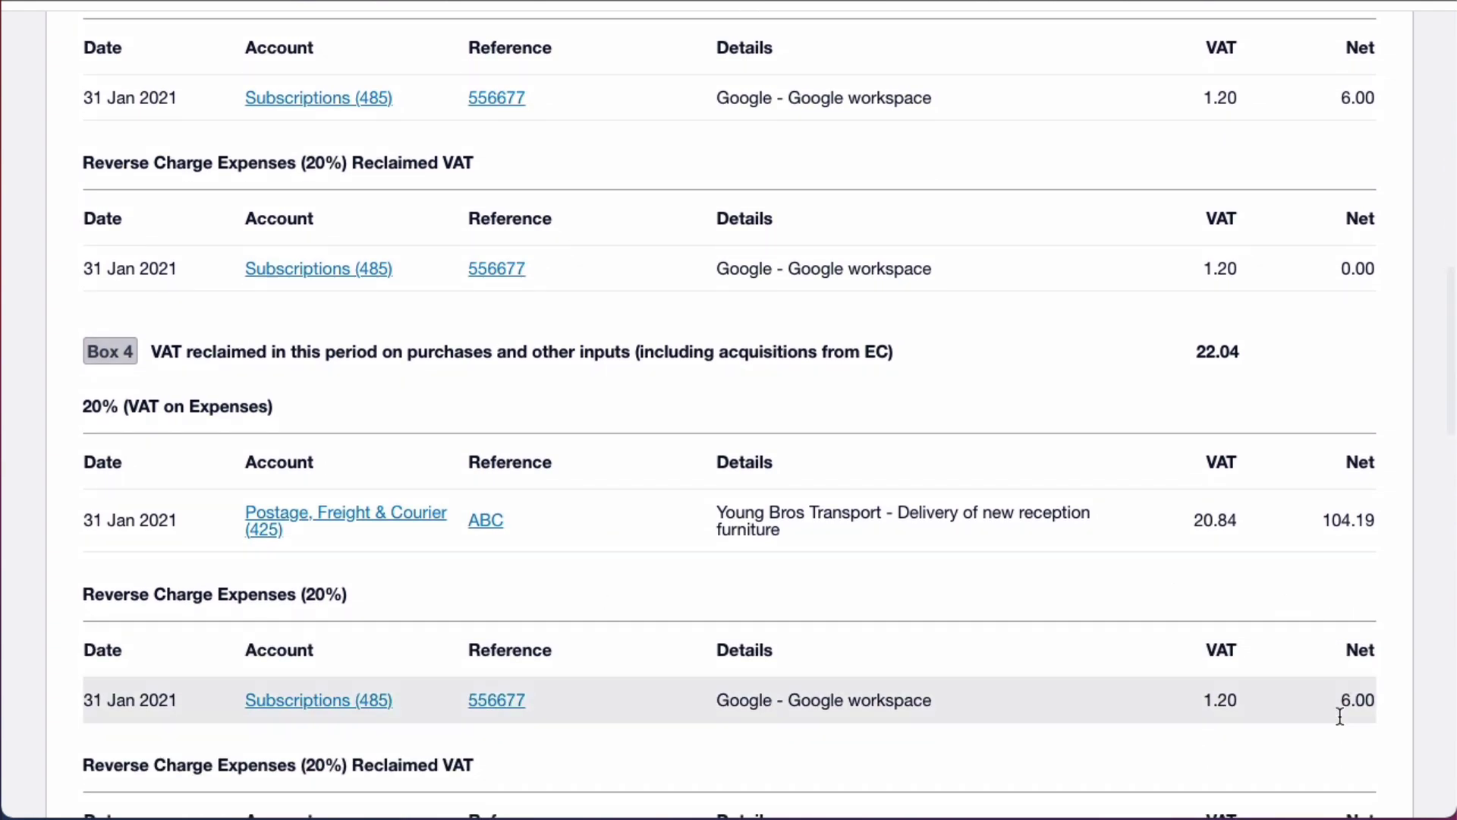
scroll(1340, 716, "down", 1)
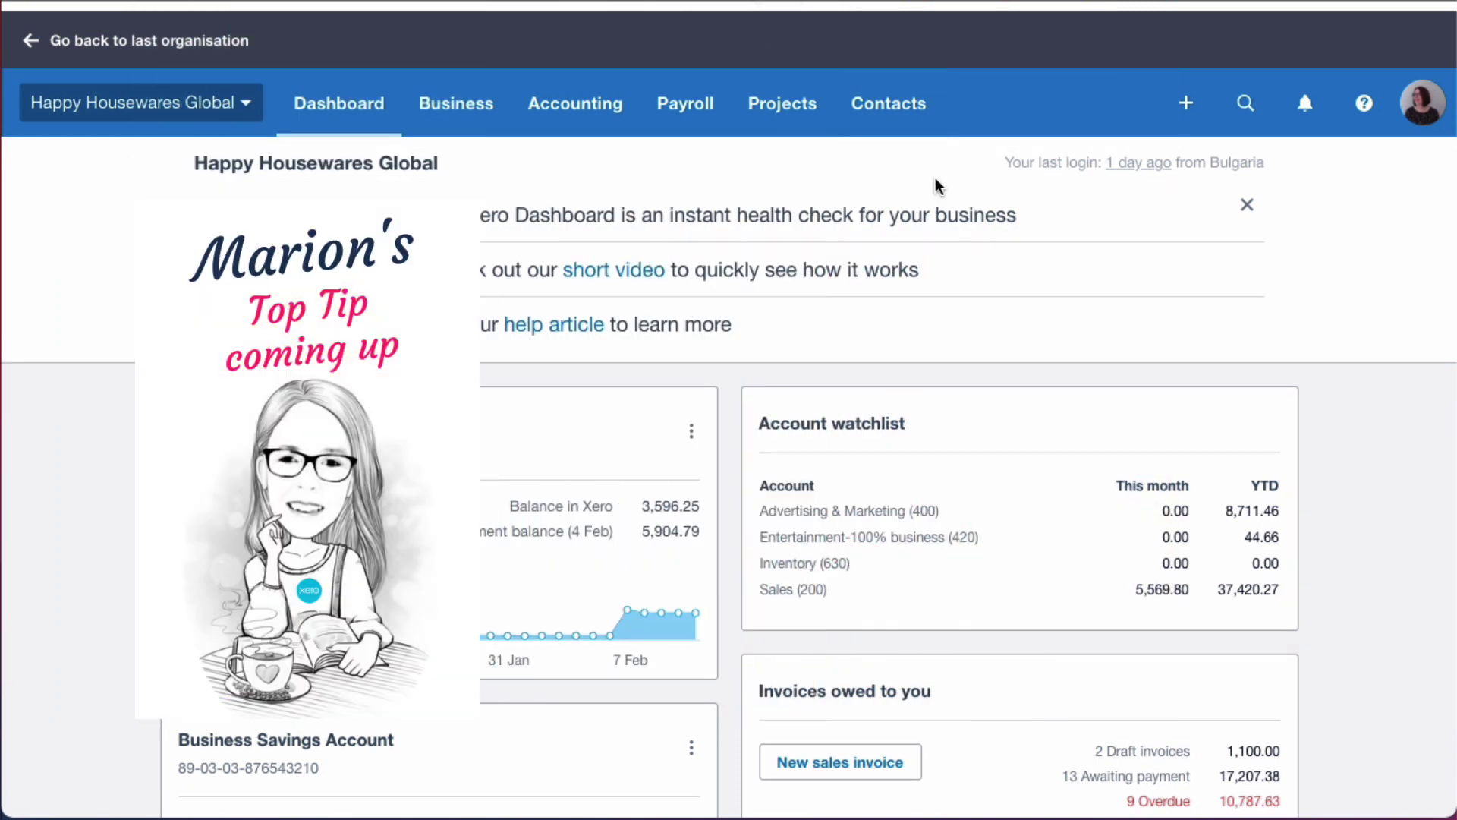
Open the Google contact from All contacts and start editing its details.
left_click(897, 120)
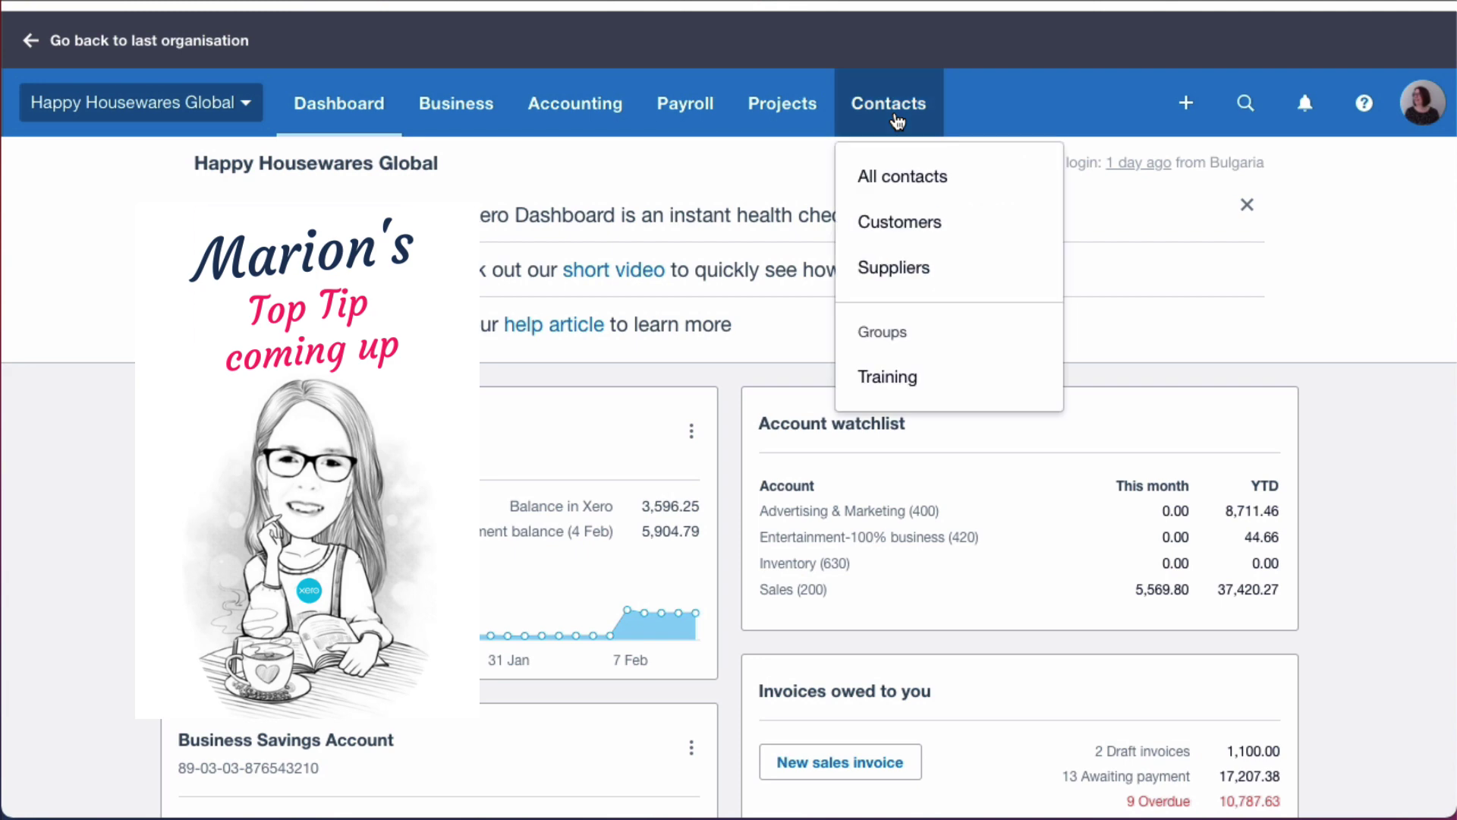
left_click(896, 179)
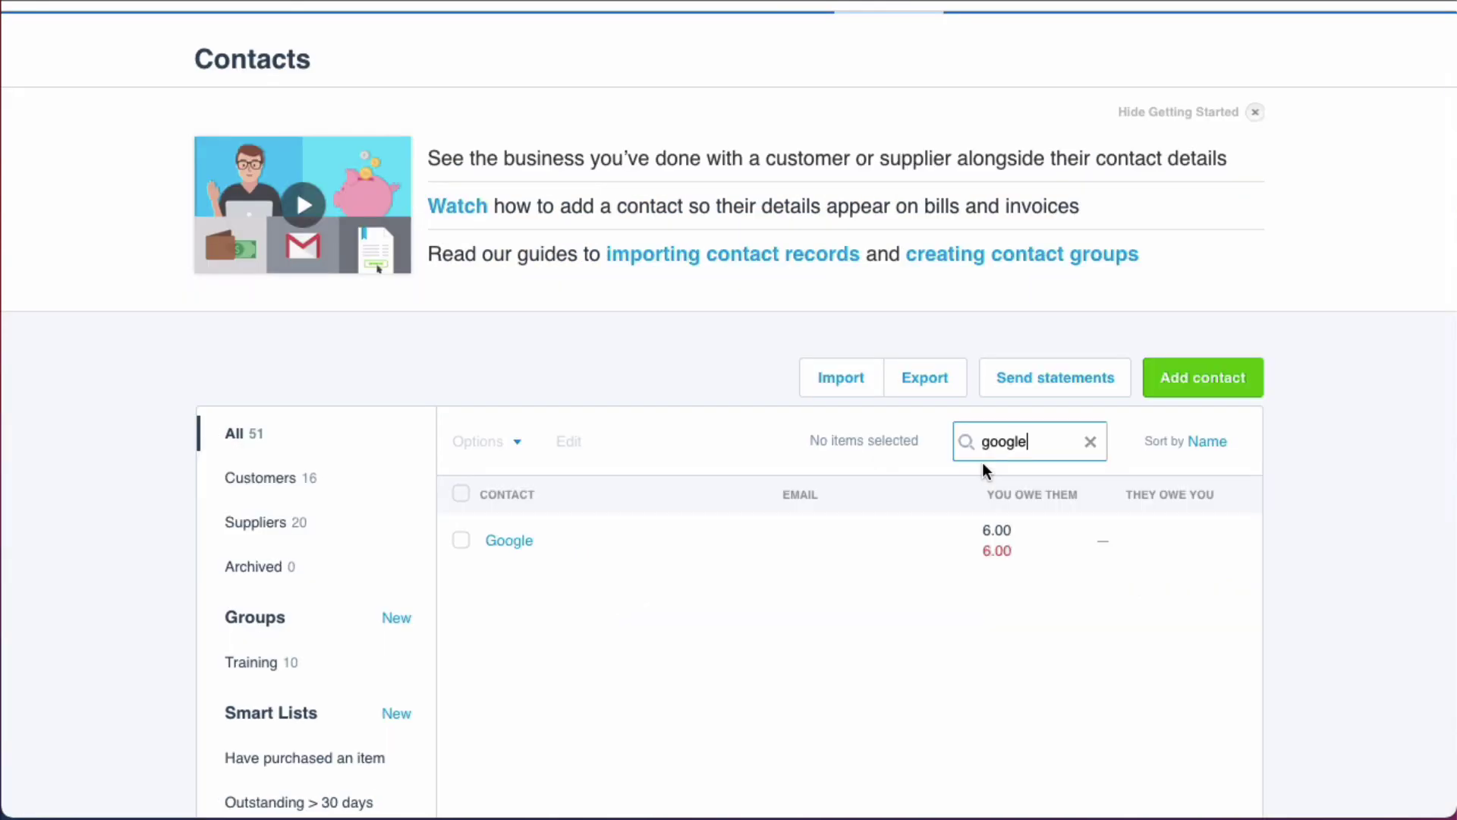
scroll(983, 455, "down", 1)
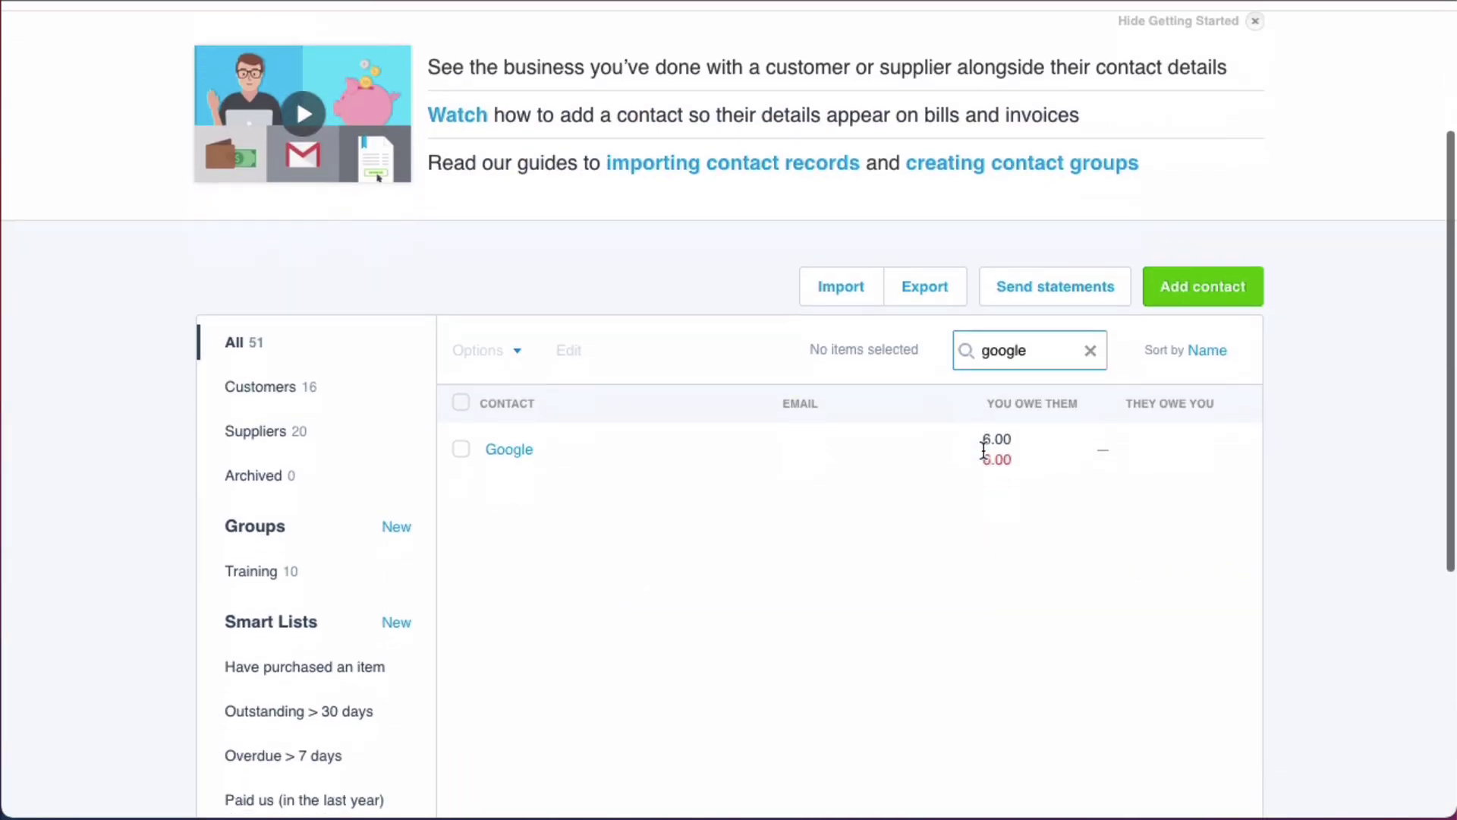
scroll(983, 449, "down", 1)
left_click(509, 372)
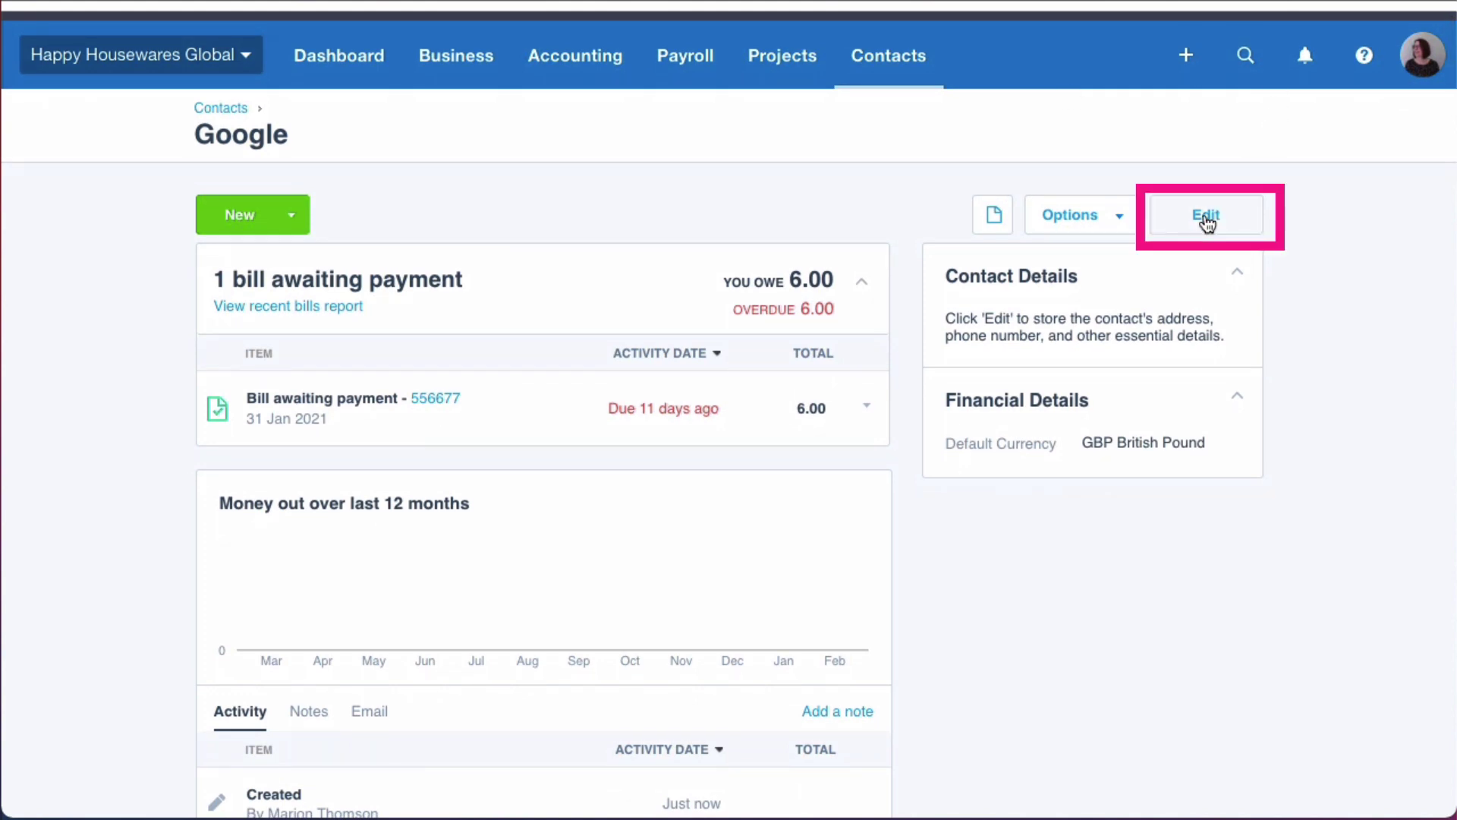
left_click(1207, 222)
scroll(655, 388, "down", 10)
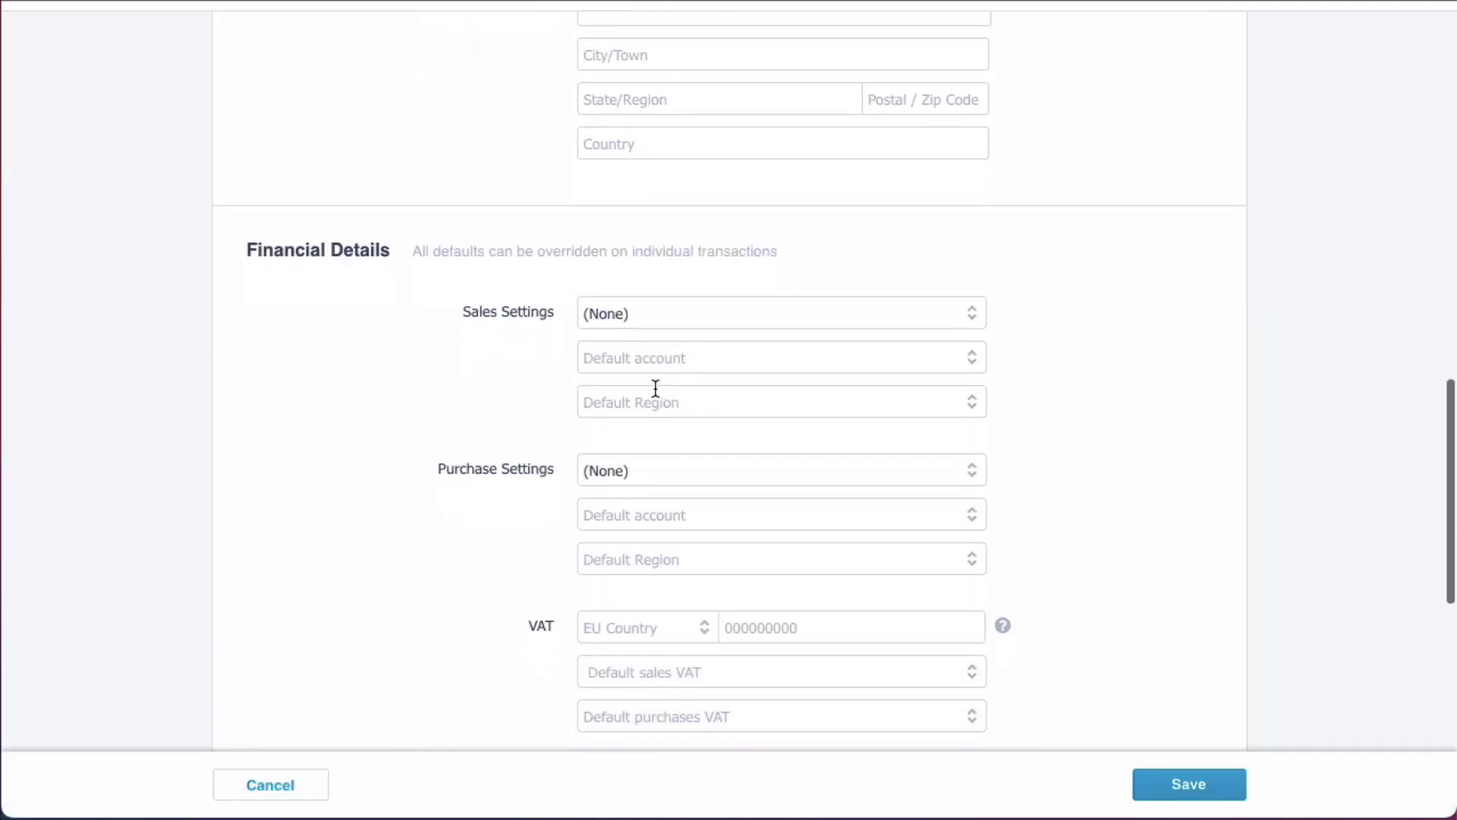
scroll(656, 388, "down", 1)
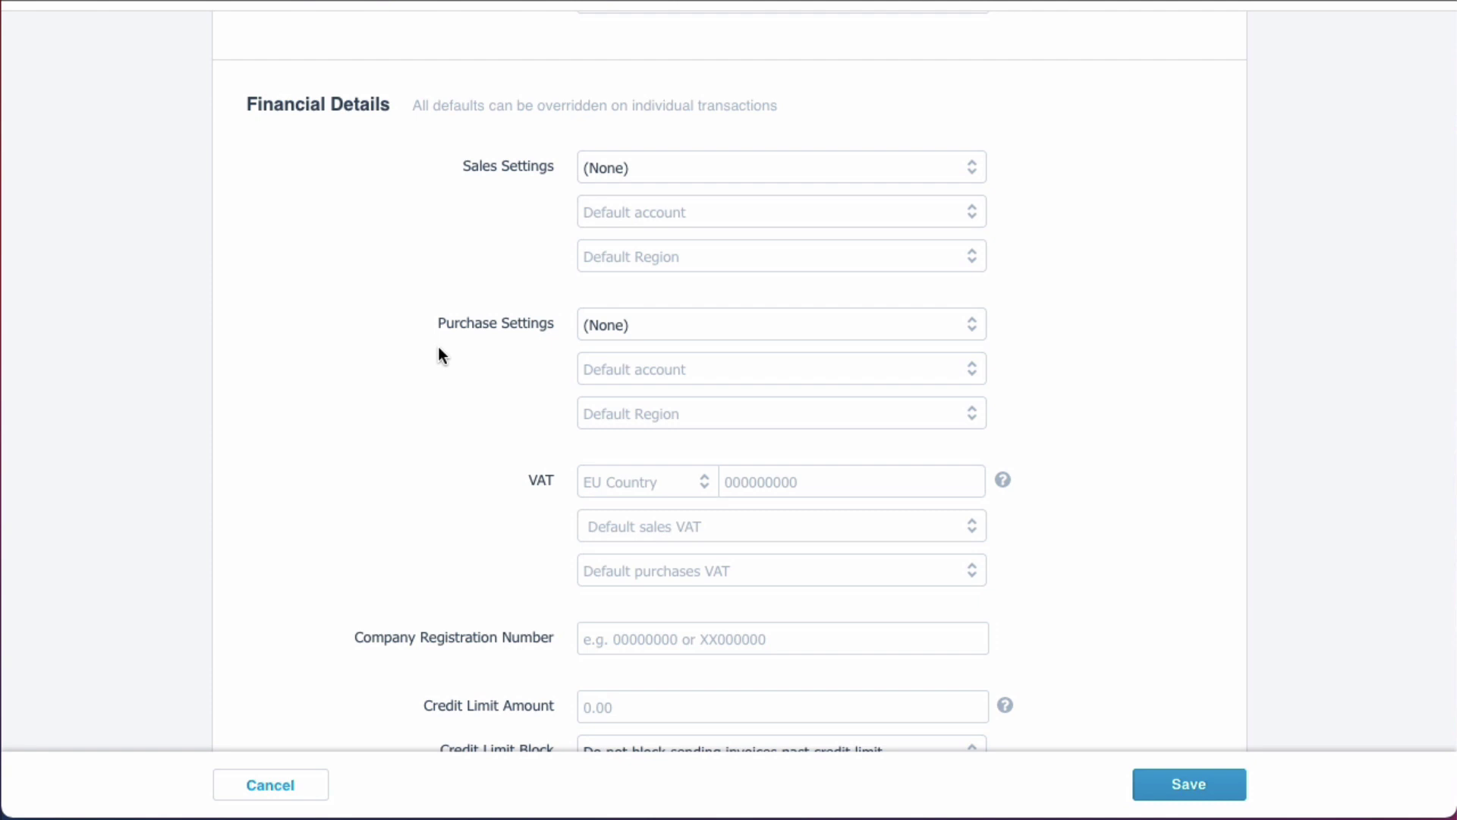
Set purchase defaults to 485 - Subscriptions and Reverse Charge Expenses (20%), then save.
left_click(846, 374)
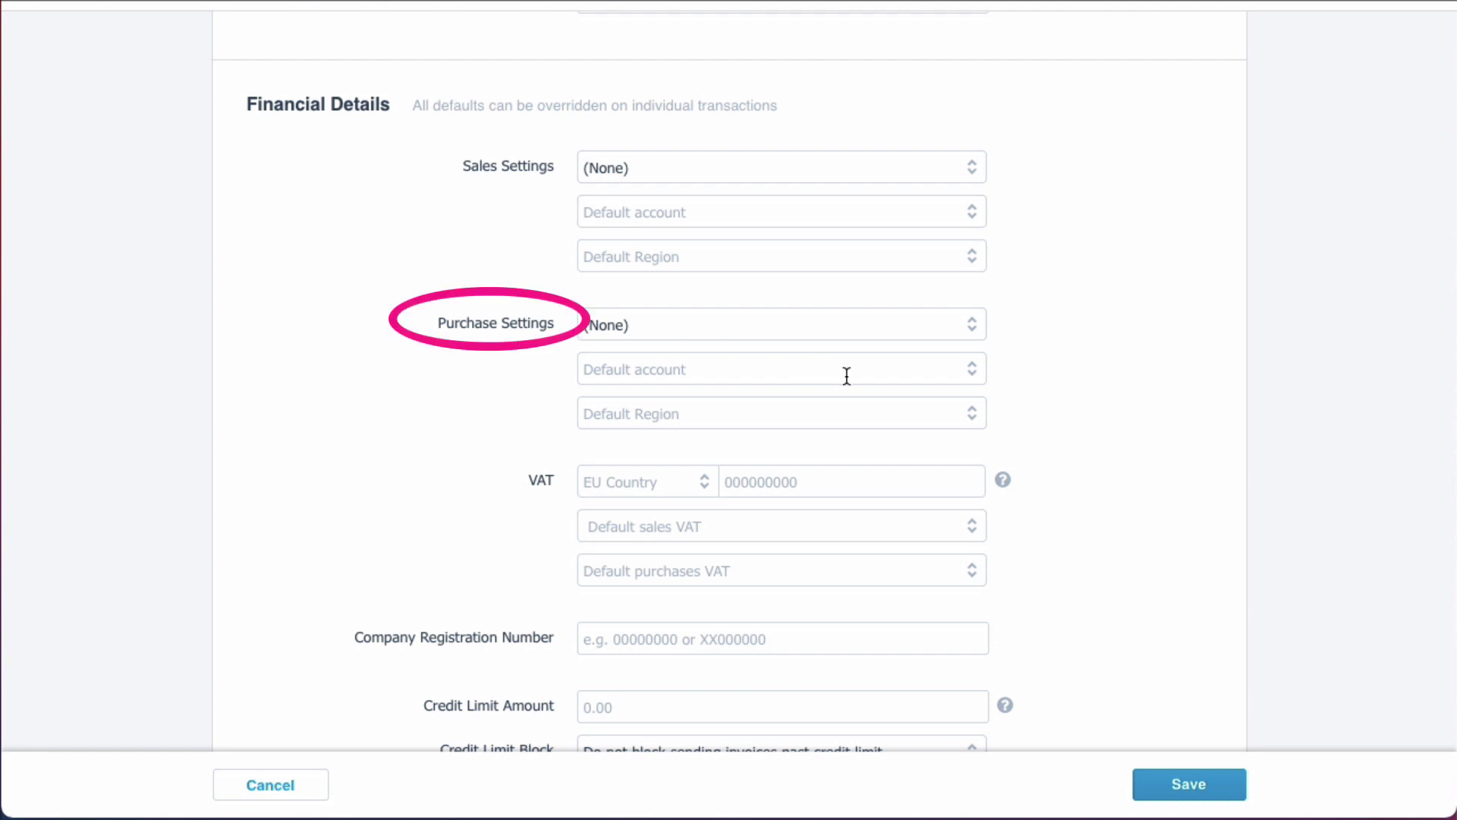
left_click(974, 377)
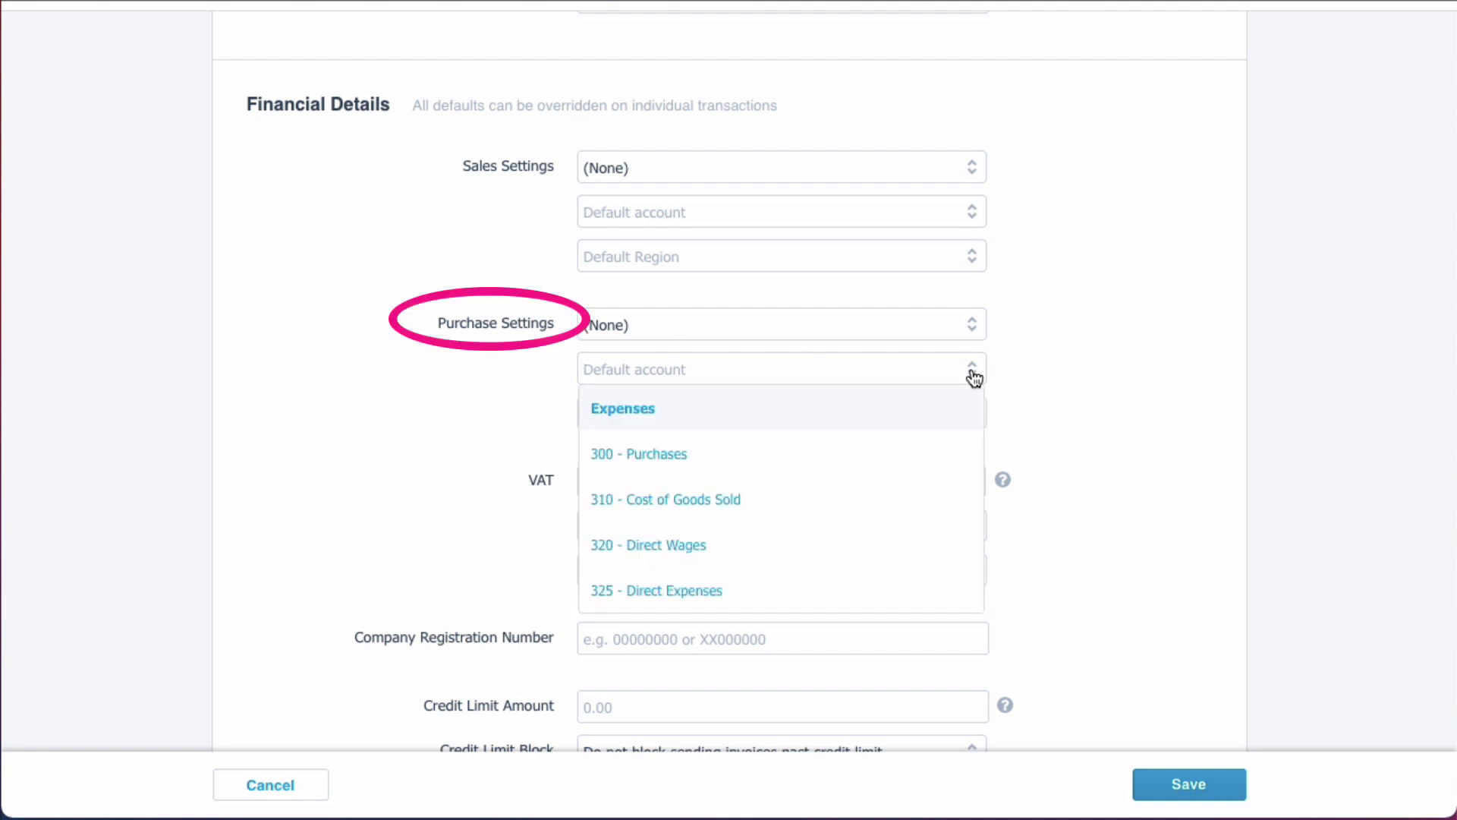
type("subs")
left_click(673, 412)
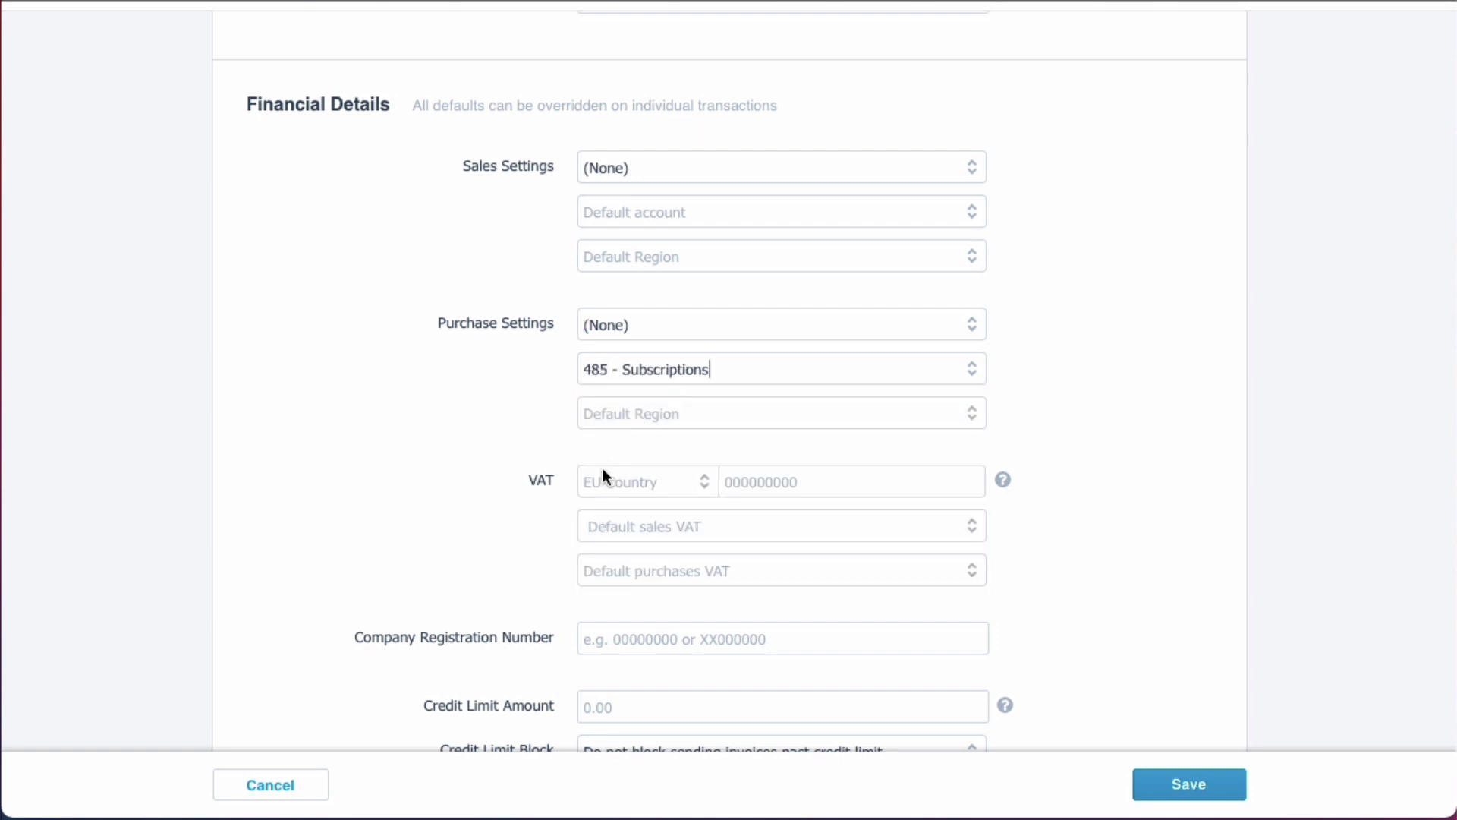
left_click(706, 579)
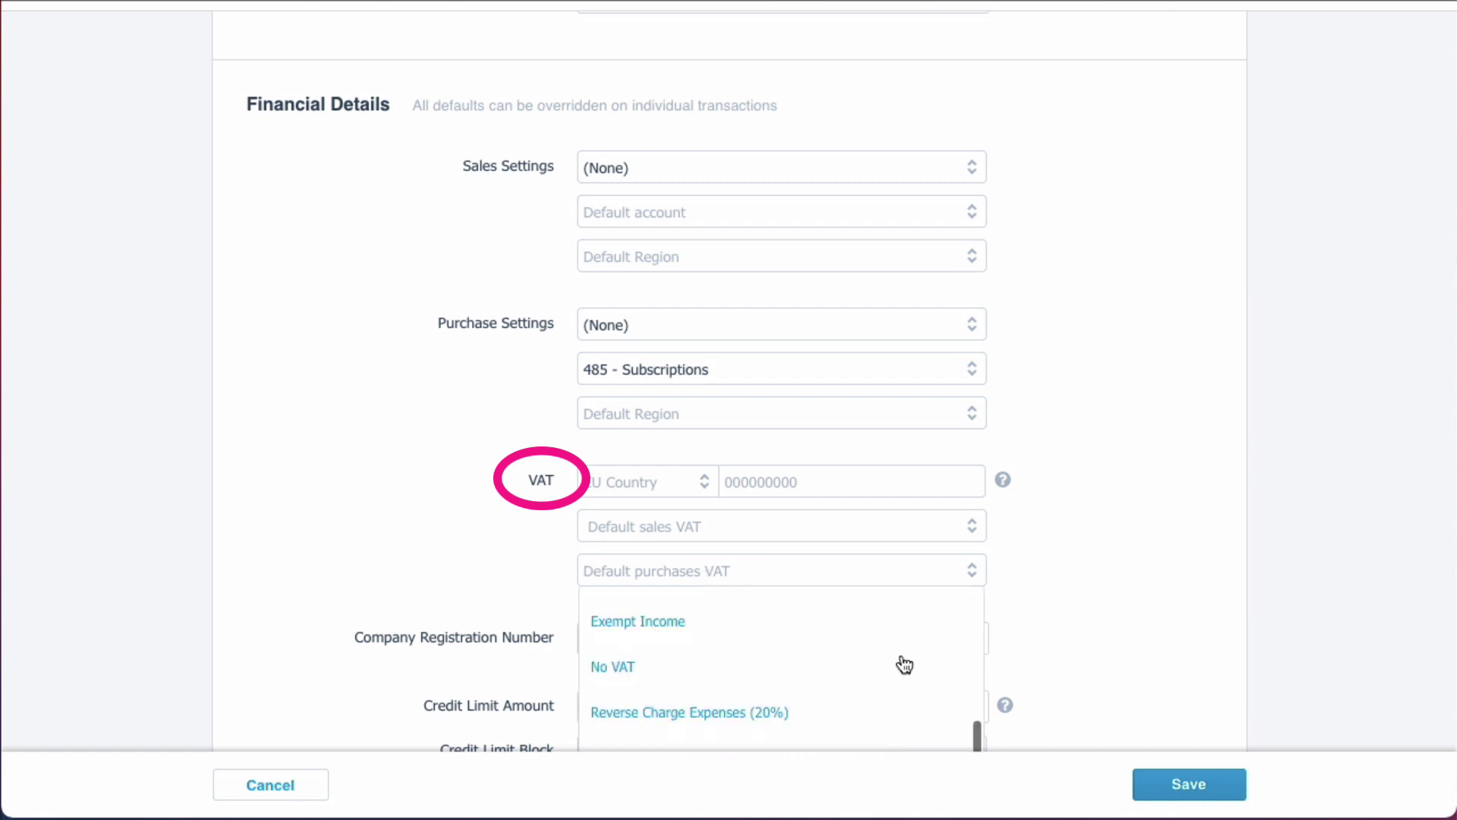
left_click(706, 713)
scroll(1086, 662, "down", 2)
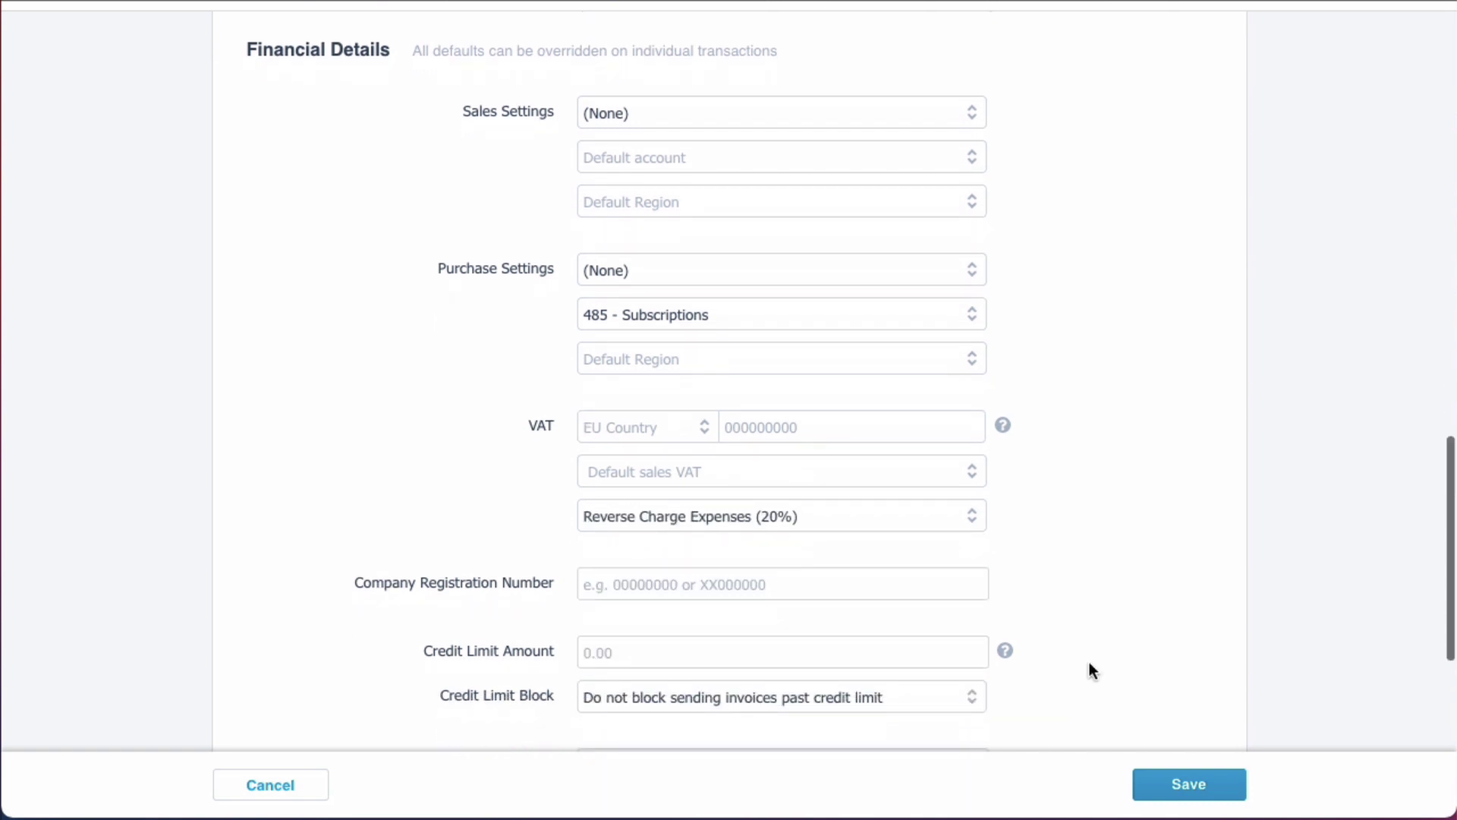
left_click(1184, 789)
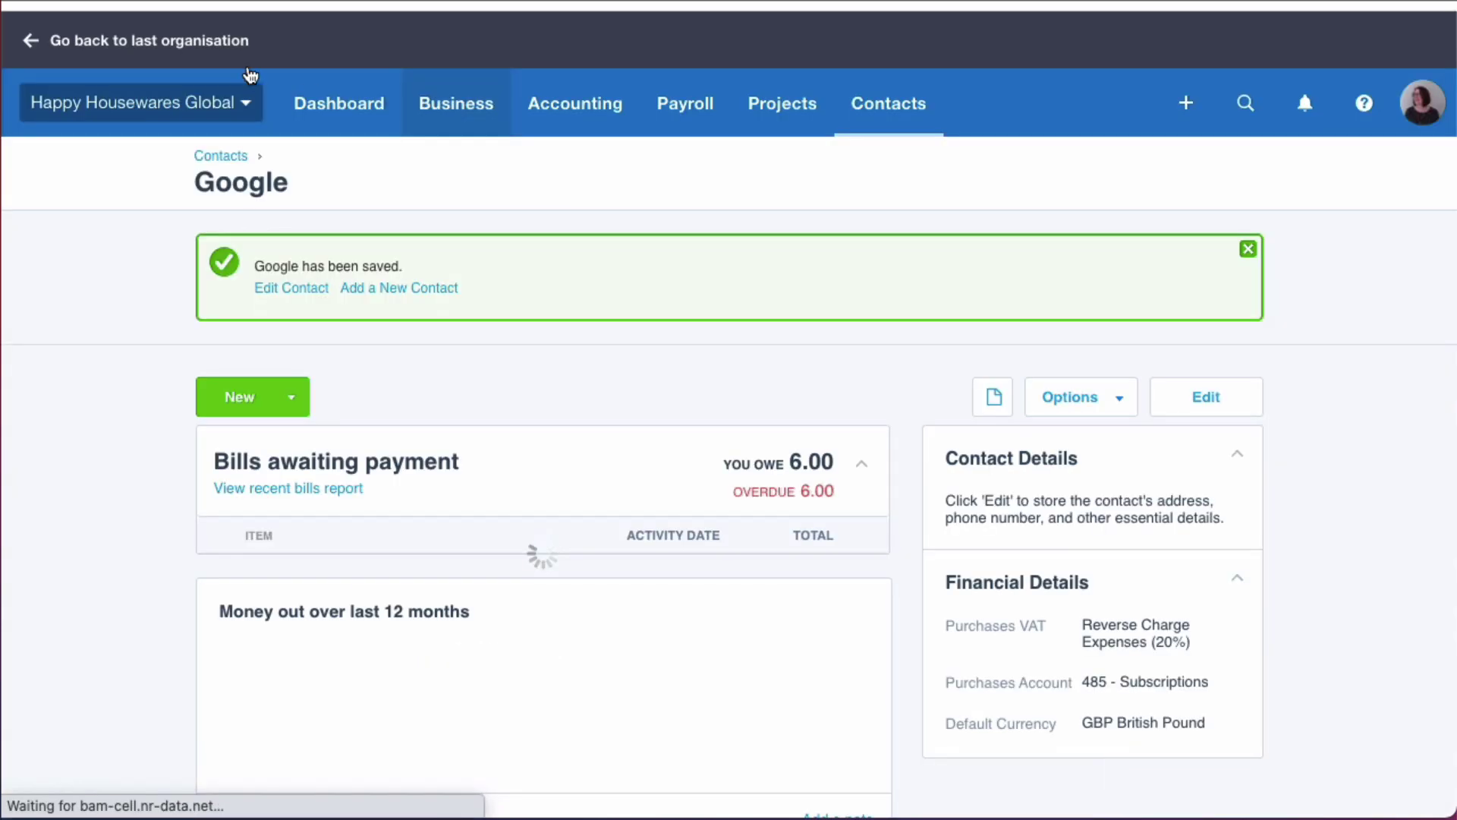
Create a new bill from the Google Inv Dec 20.png file in Files.
left_click(121, 117)
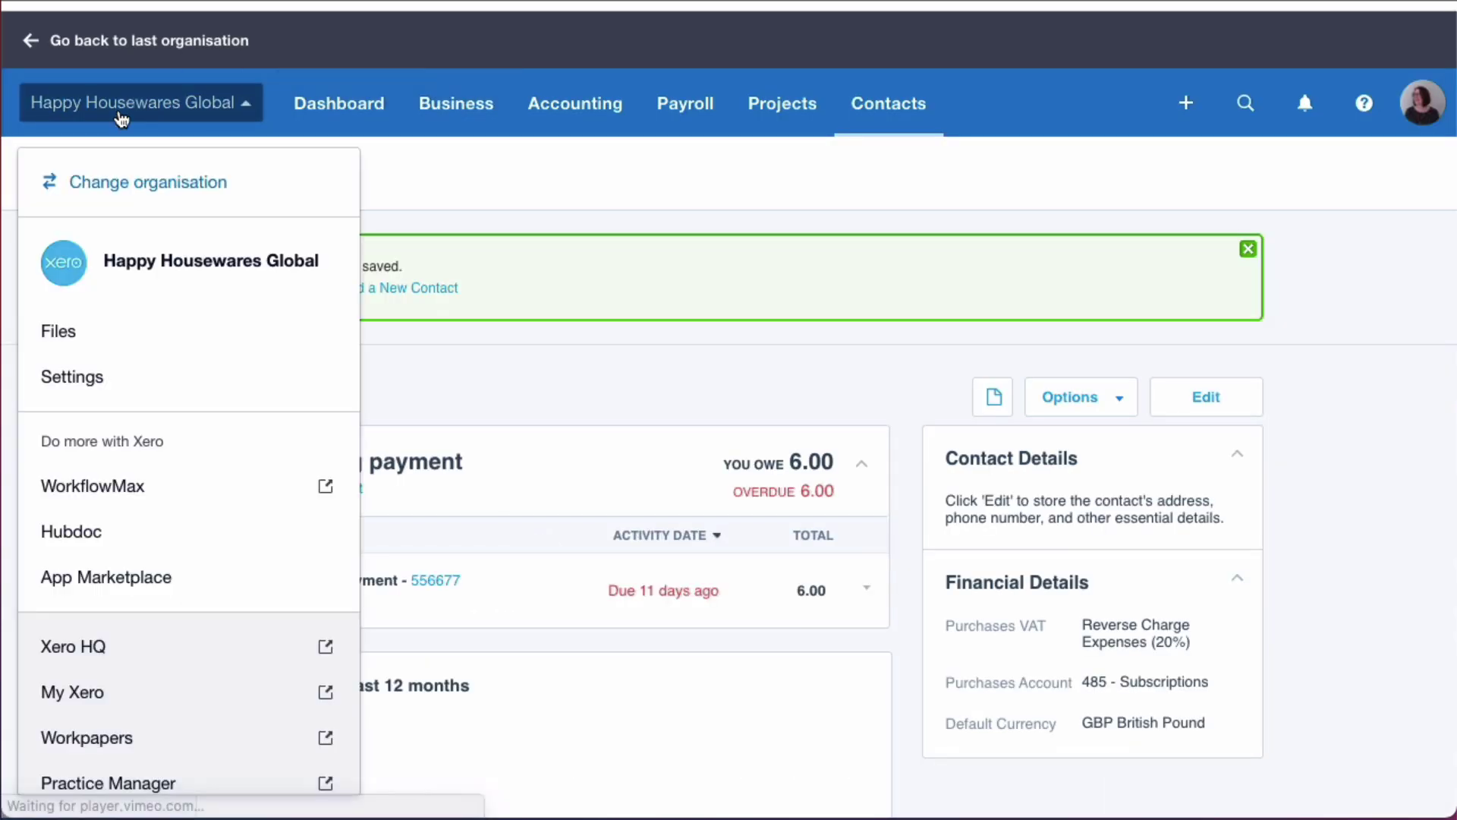
left_click(64, 346)
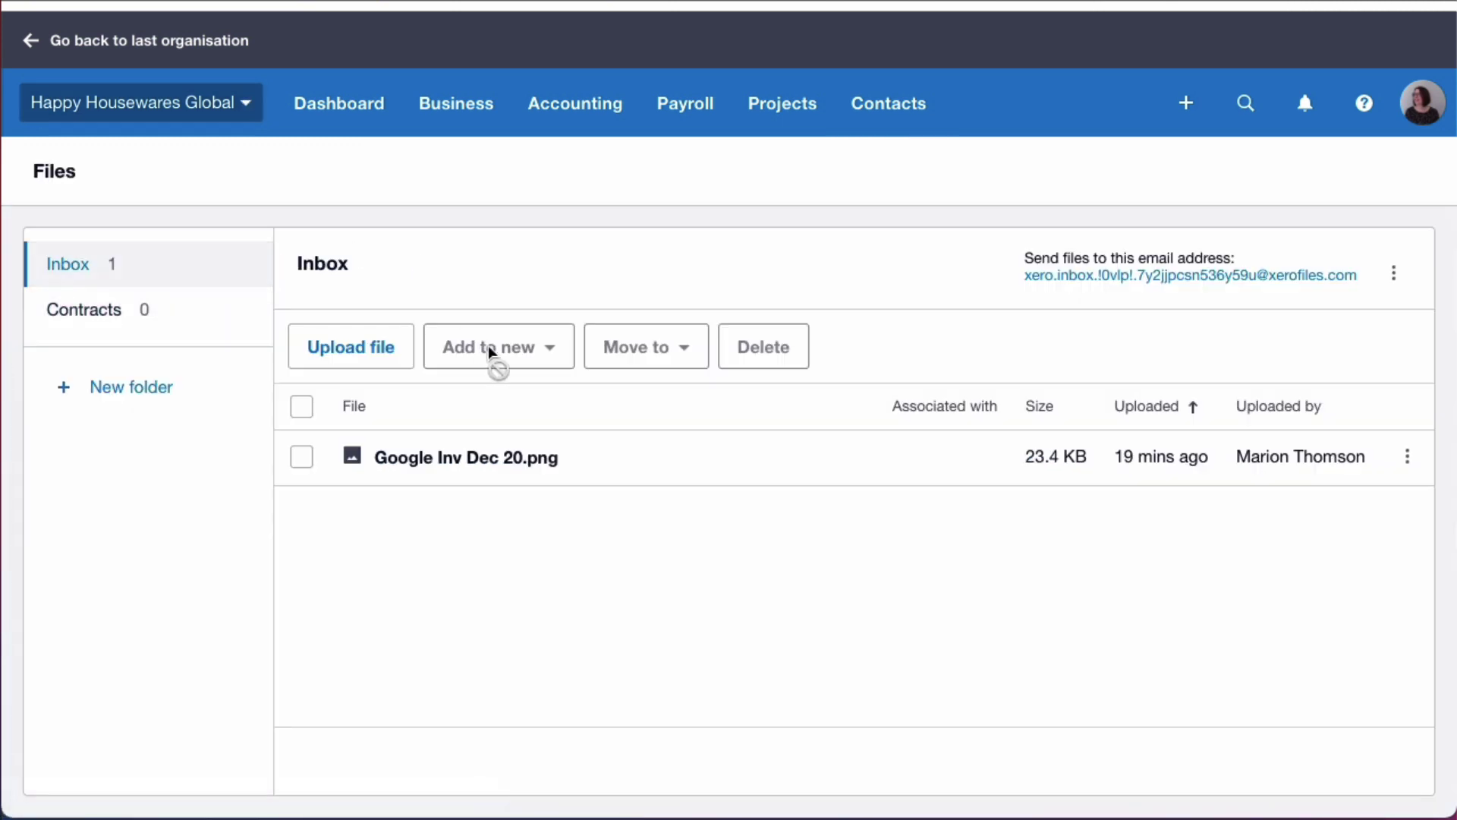
left_click(301, 457)
left_click(549, 356)
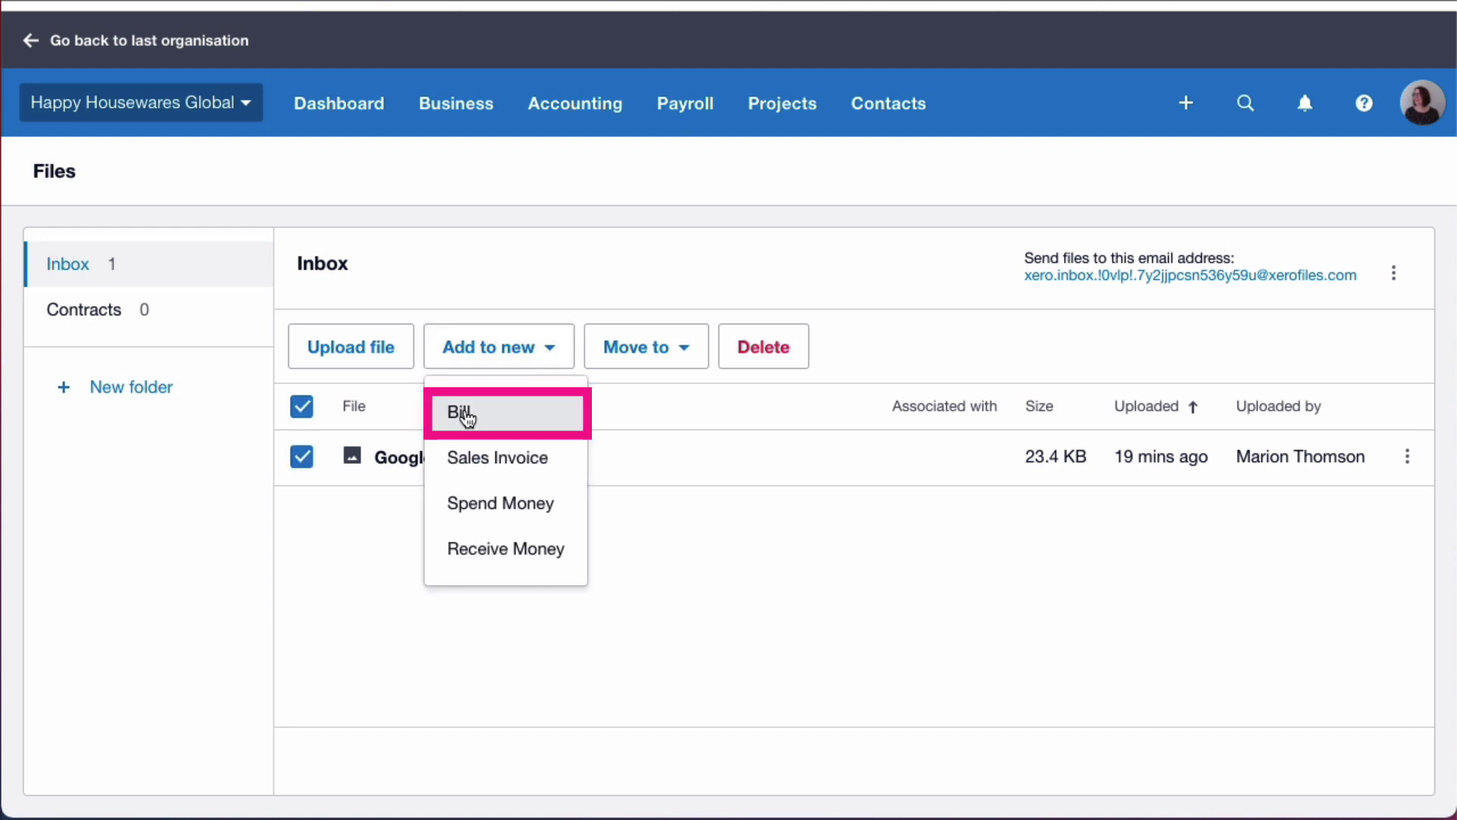
left_click(466, 416)
Choose Google as the bill's supplier and give the first line quantity 1.
type("Goo")
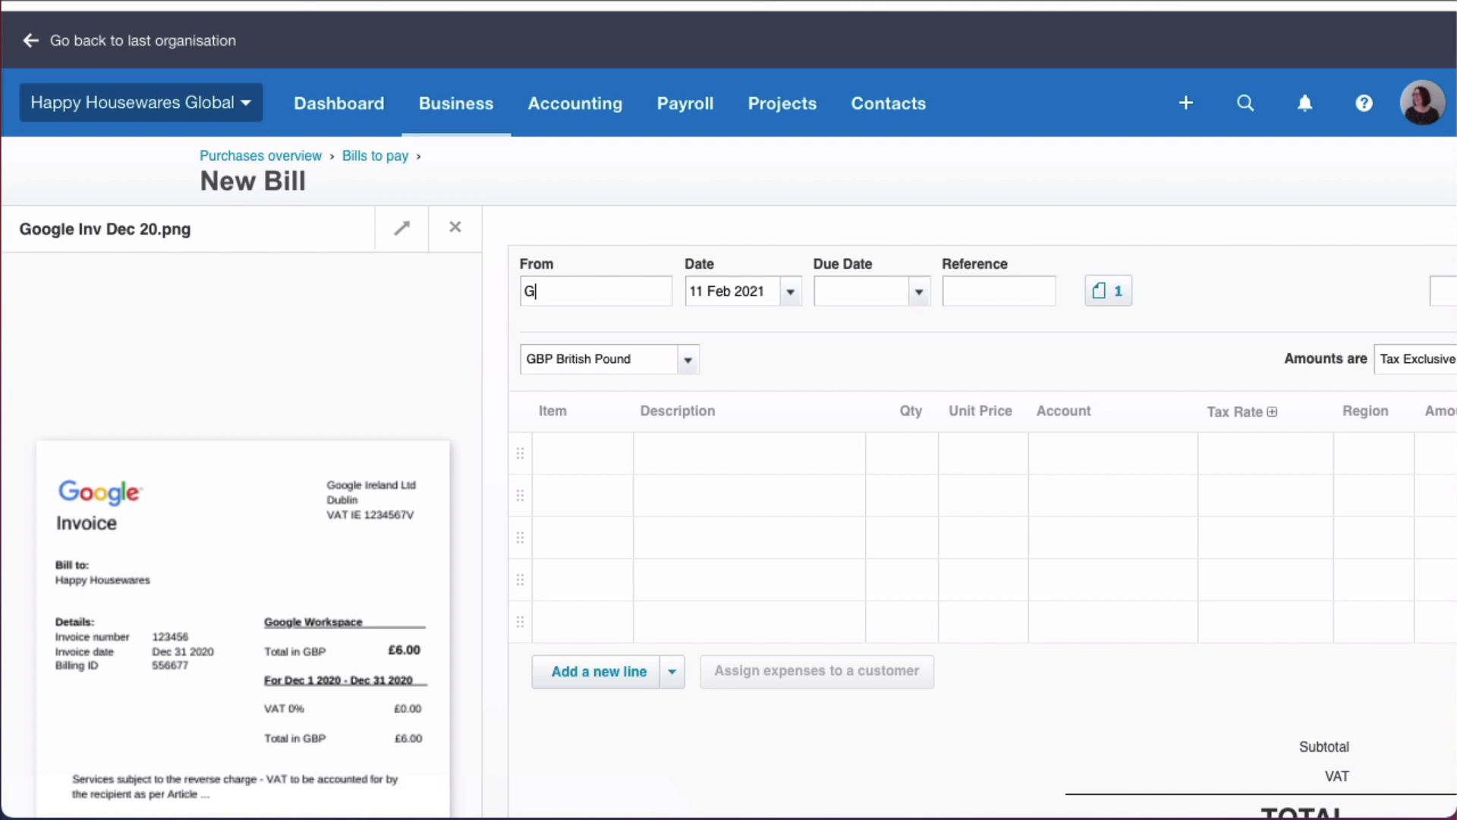
left_click(559, 335)
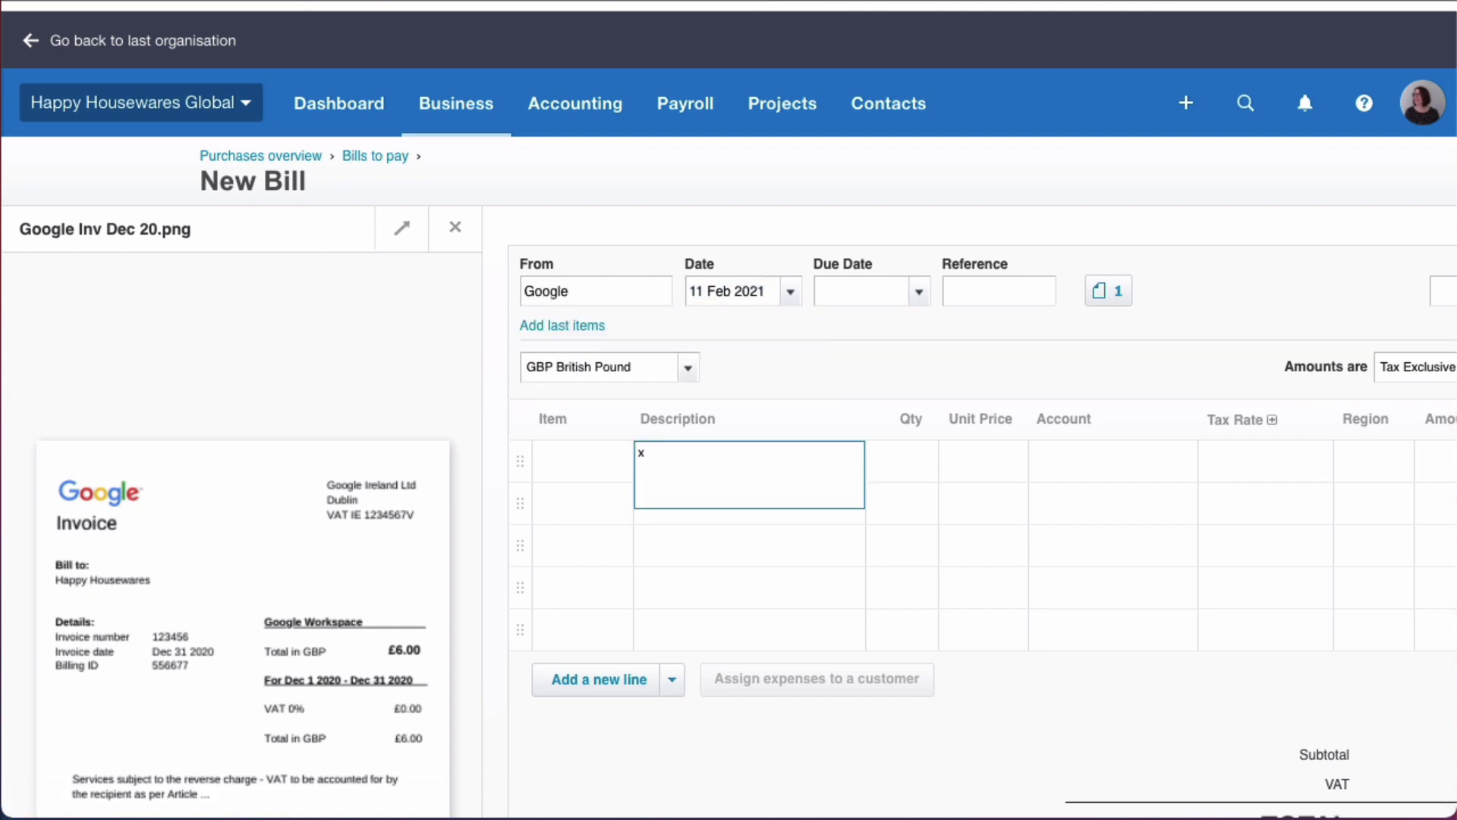
key("Tab")
type("1")
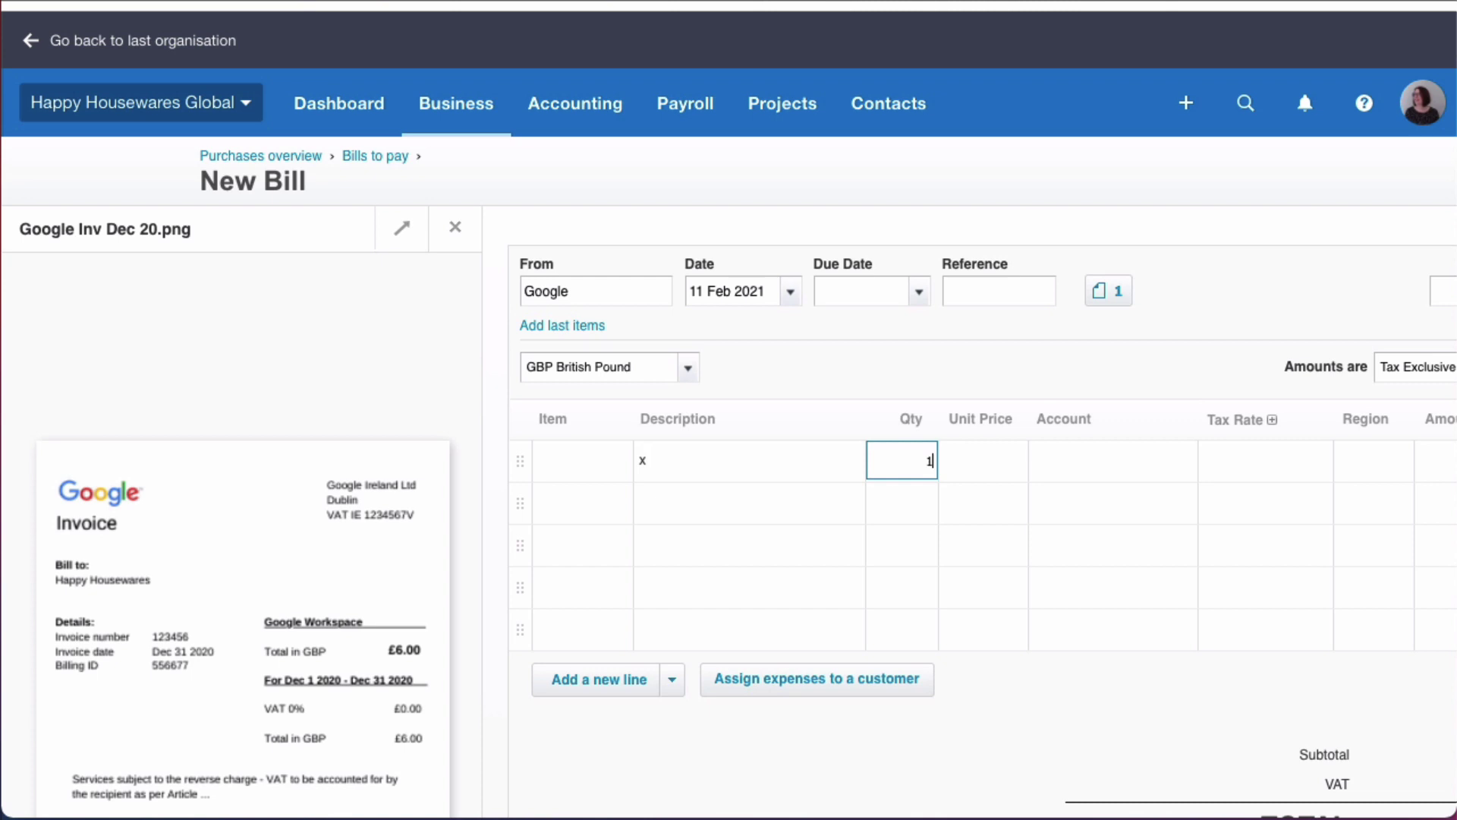
key("Tab")
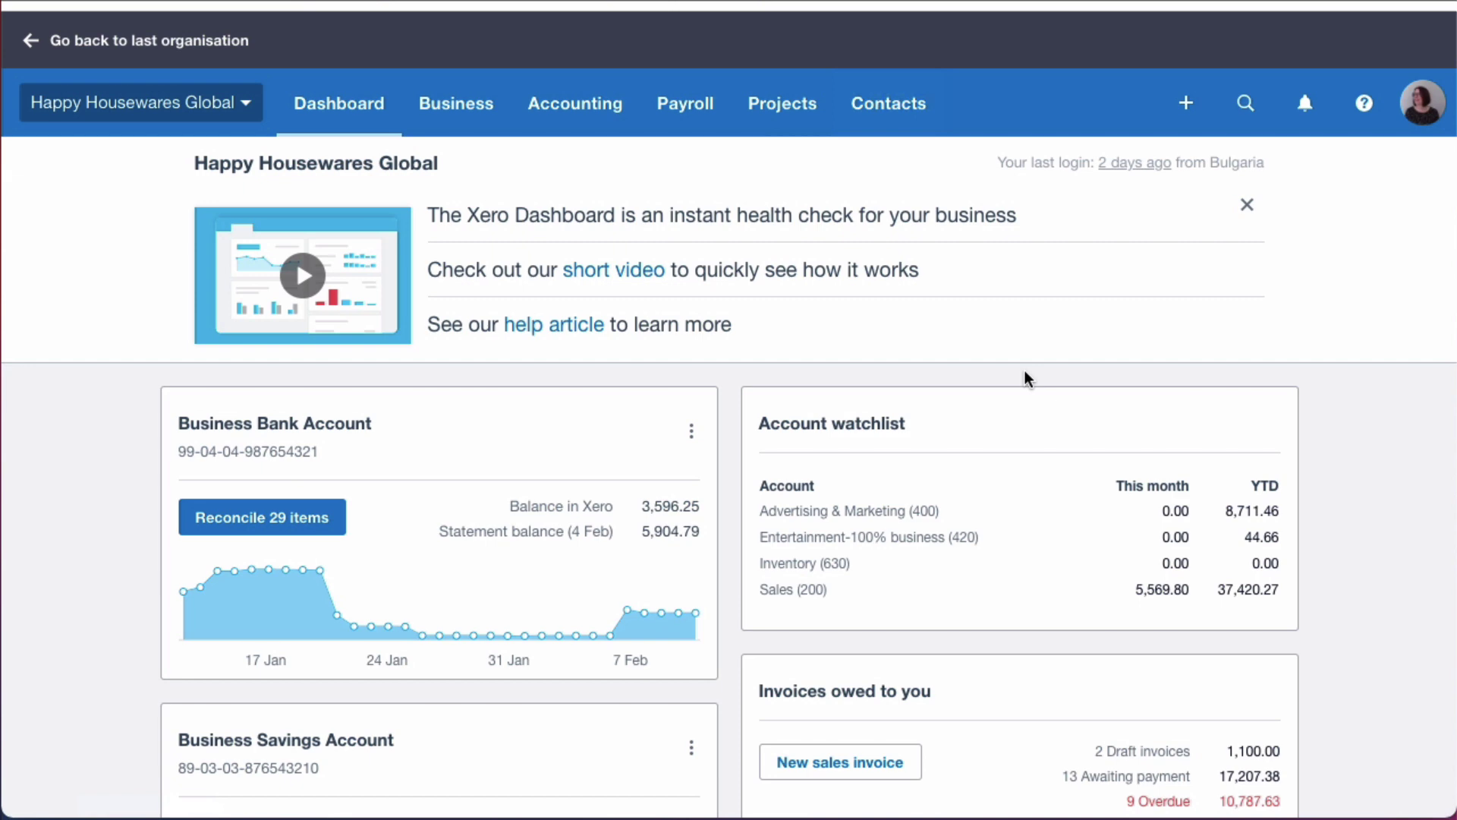
From the Dashboard's Bills you need to pay, start a New Repeating Bill.
scroll(1025, 371, "down", 3)
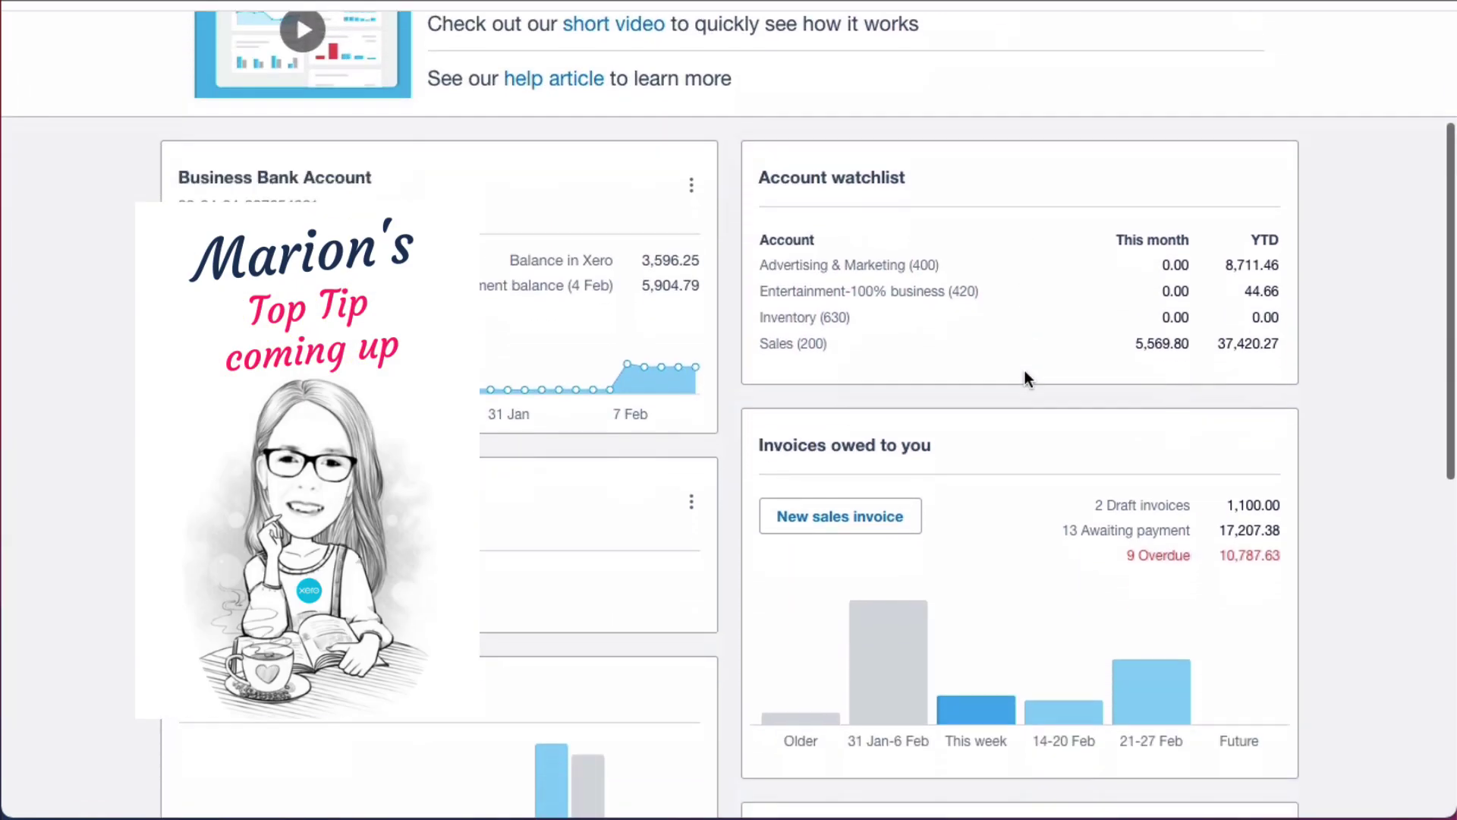
scroll(1024, 377, "down", 4)
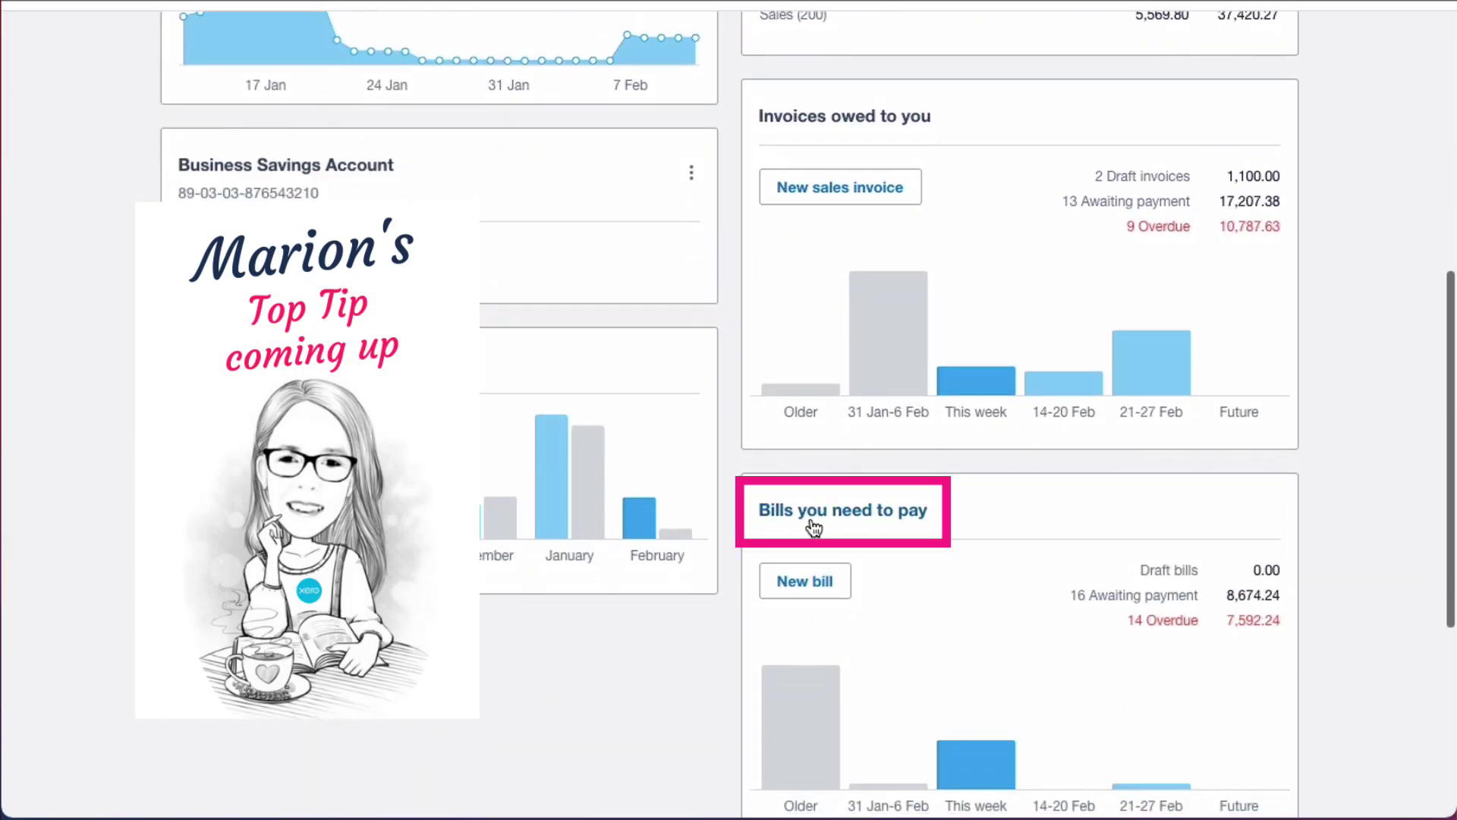
left_click(814, 527)
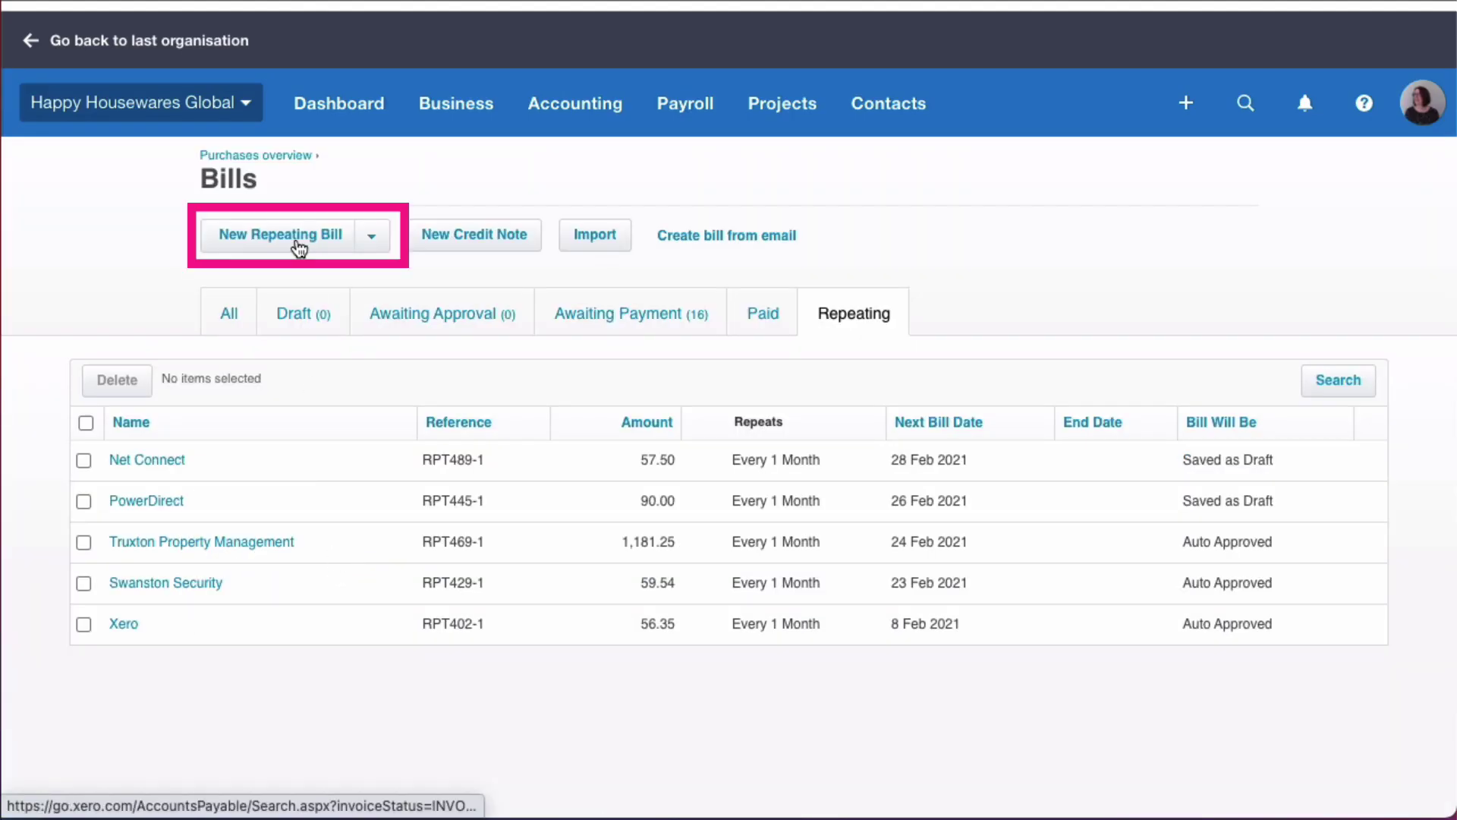
left_click(299, 247)
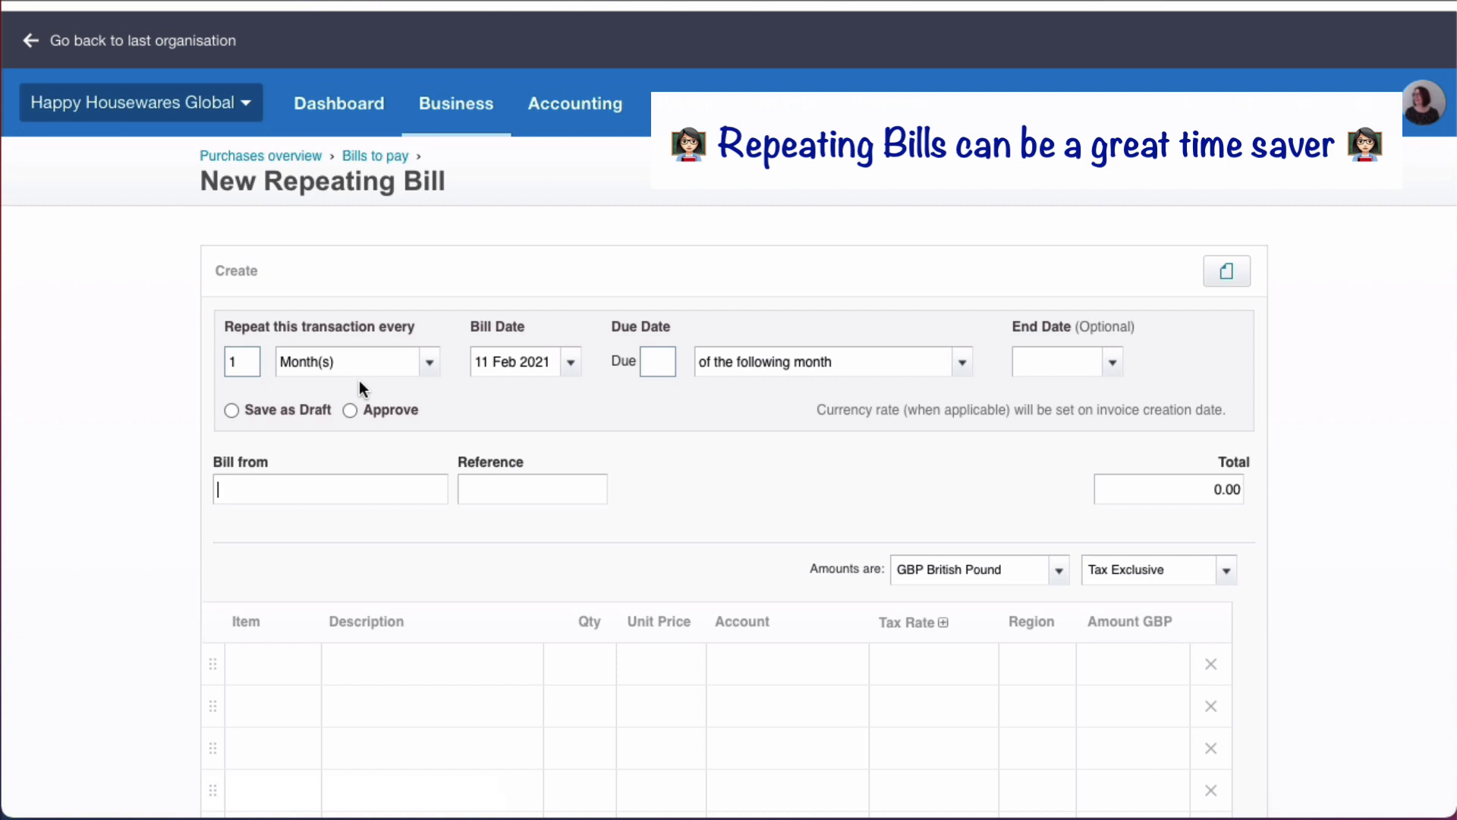
scroll(360, 390, "down", 1)
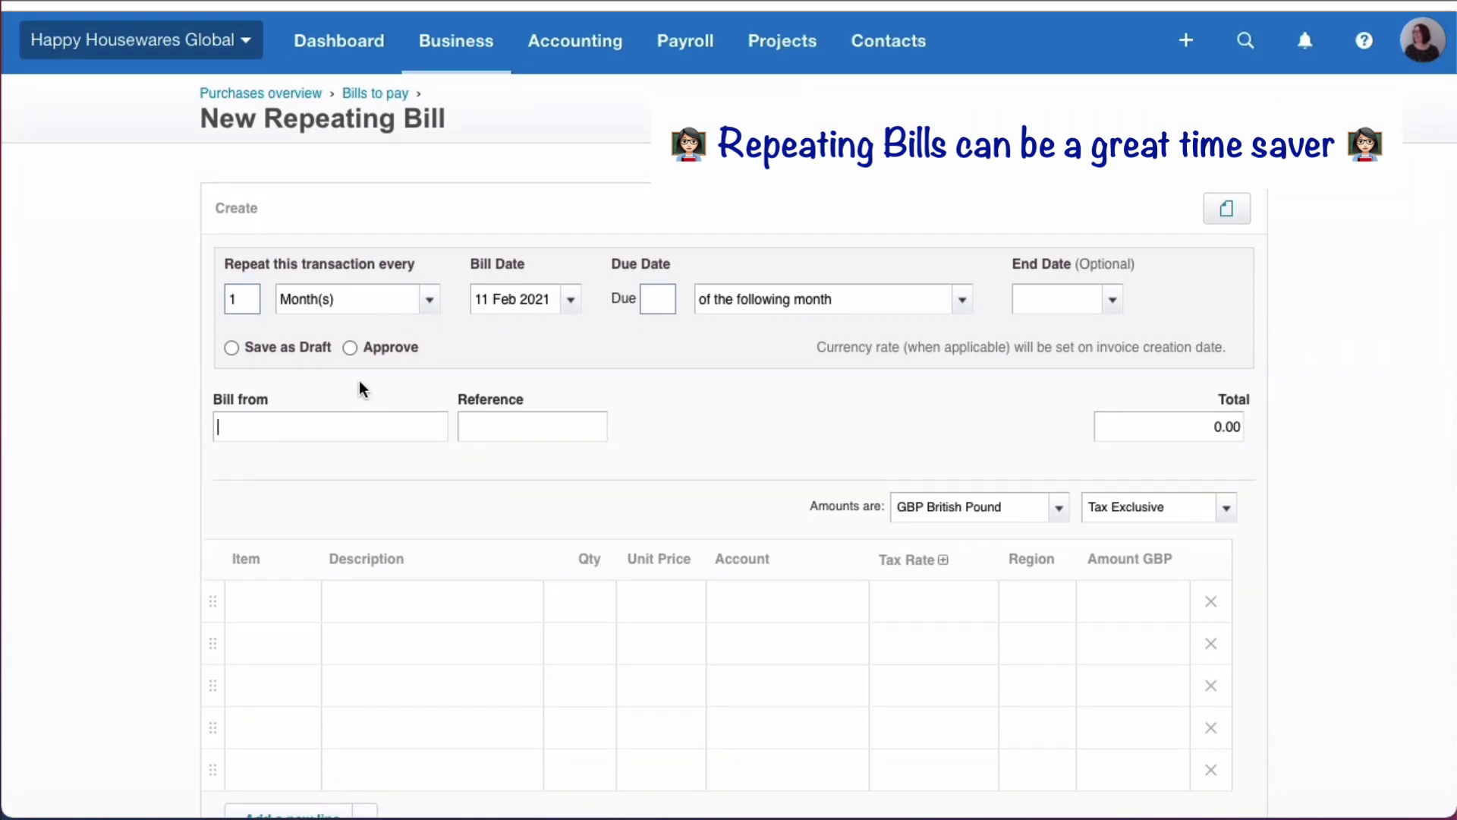